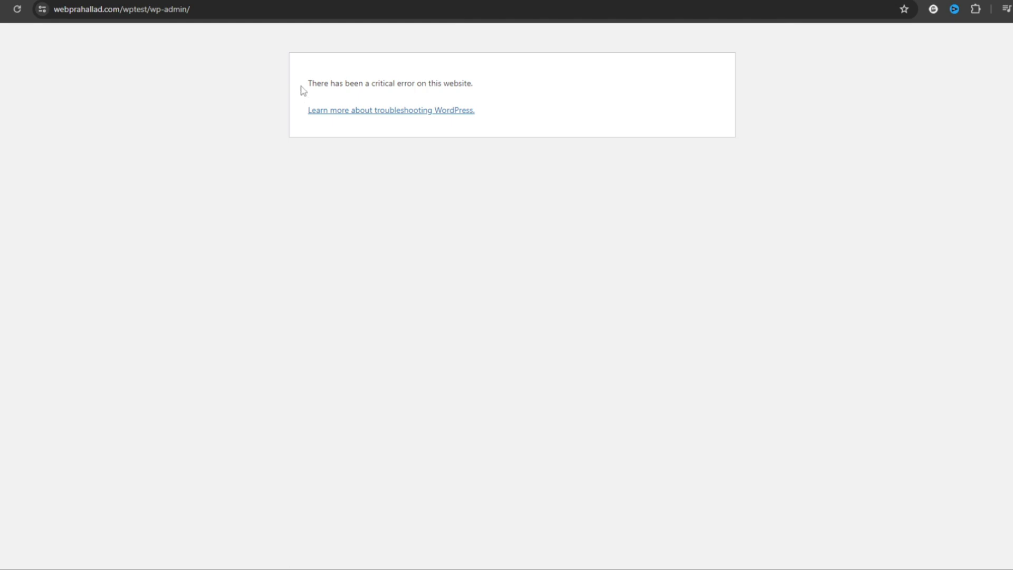
# Highlight the WordPress critical error message and its troubleshooting link text several times.
pyautogui.moveTo(306, 85); pyautogui.dragTo(482, 87)
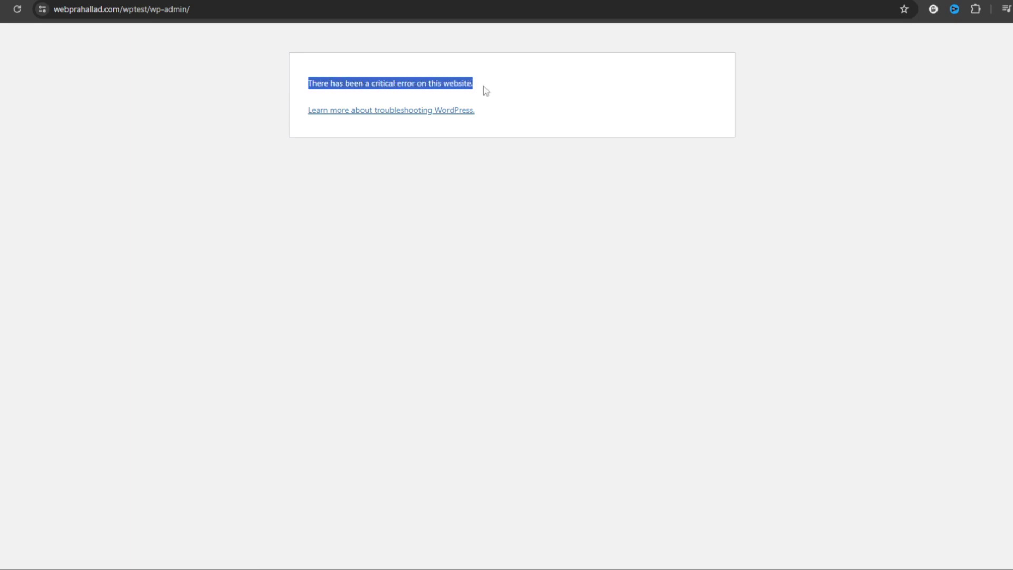
pyautogui.click(481, 86)
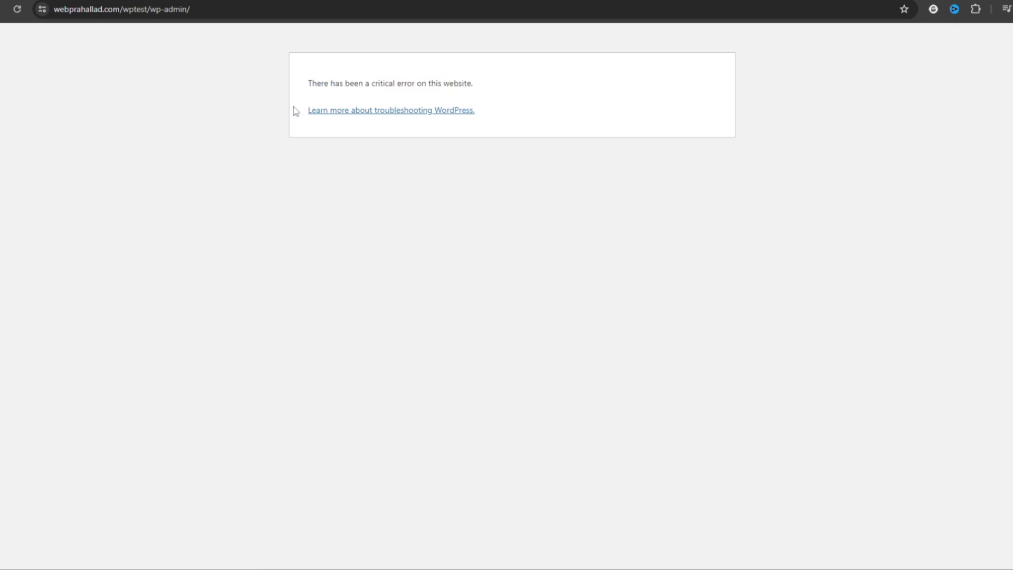
pyautogui.moveTo(294, 111); pyautogui.dragTo(473, 113)
pyautogui.click(465, 136)
pyautogui.moveTo(303, 85); pyautogui.dragTo(477, 91)
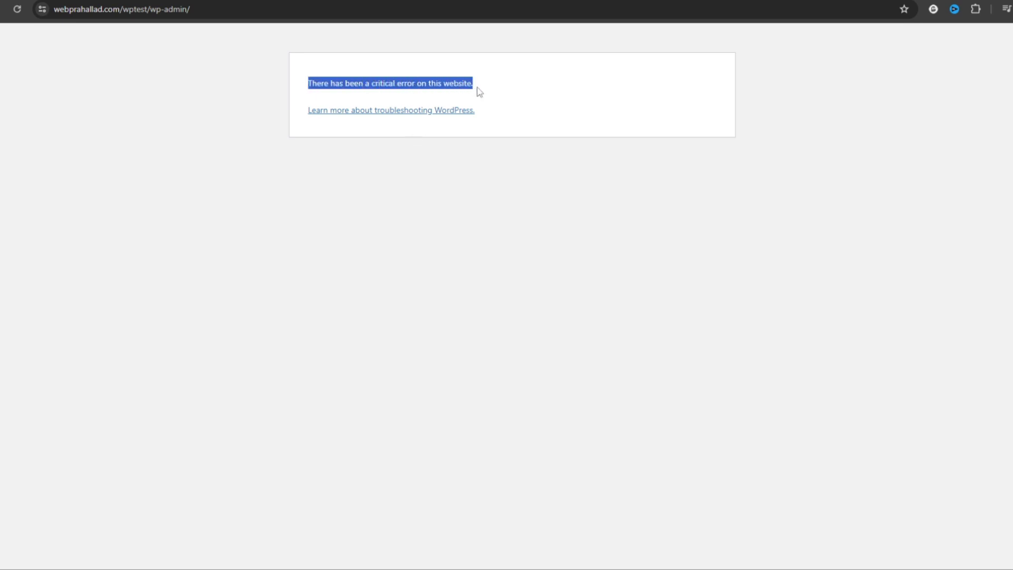
pyautogui.click(319, 85)
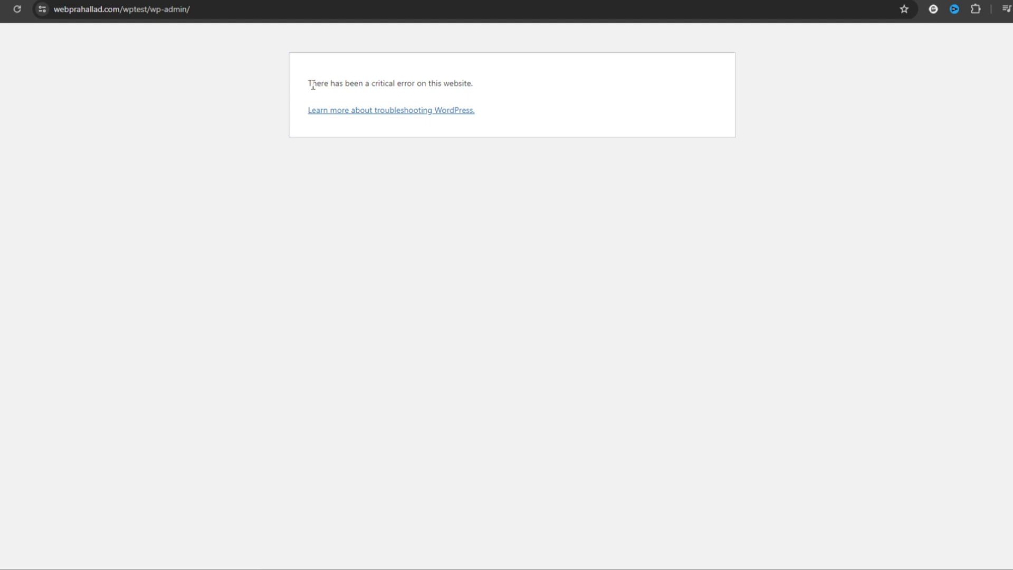
pyautogui.moveTo(312, 84); pyautogui.dragTo(477, 86)
pyautogui.click(302, 86)
pyautogui.moveTo(303, 86); pyautogui.dragTo(476, 85)
pyautogui.click(332, 190)
pyautogui.moveTo(302, 84); pyautogui.dragTo(480, 112)
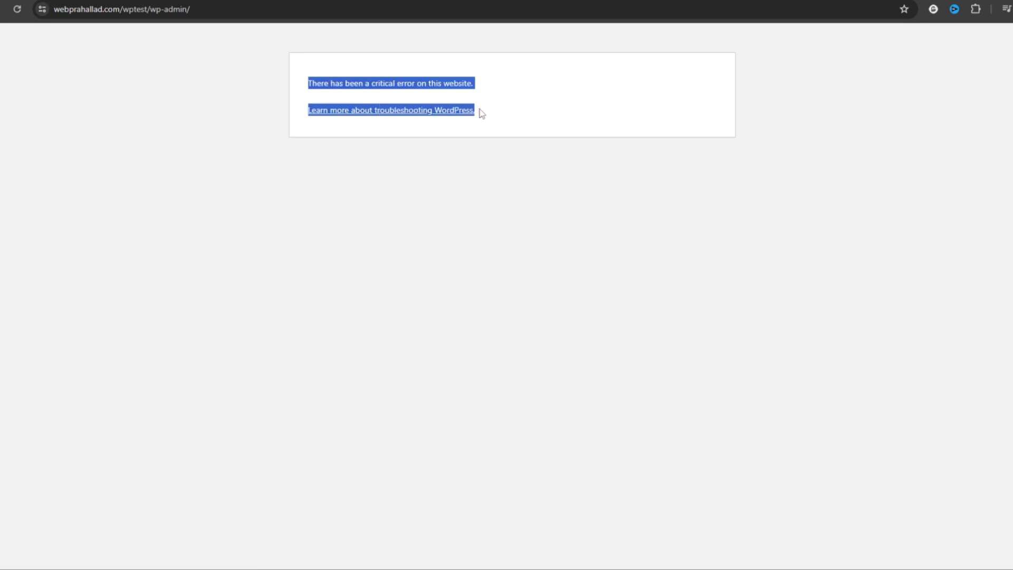
pyautogui.click(388, 185)
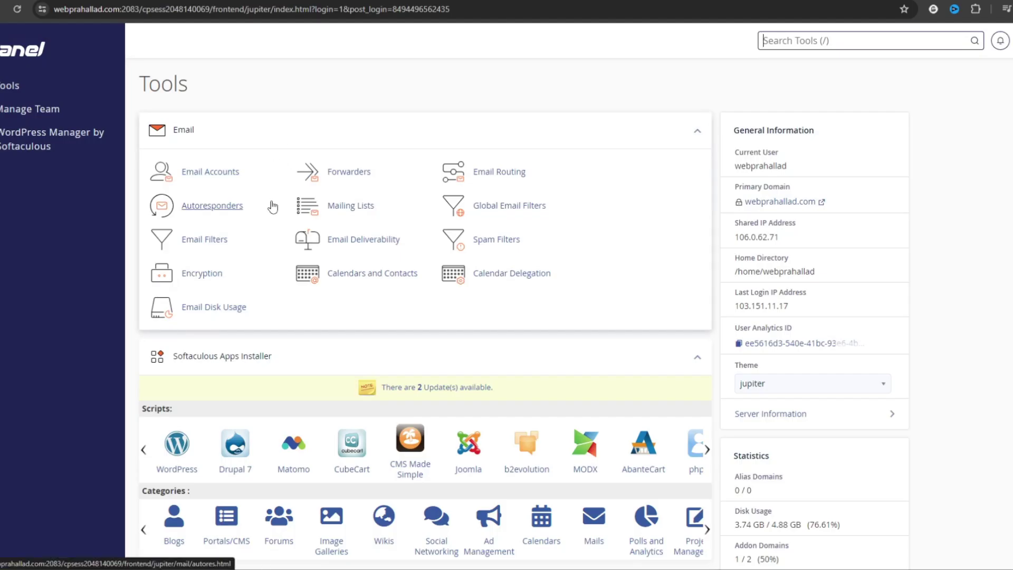
# Launch File Manager from the Files section of the cPanel Tools page.
pyautogui.scroll(-6, 276, 212)
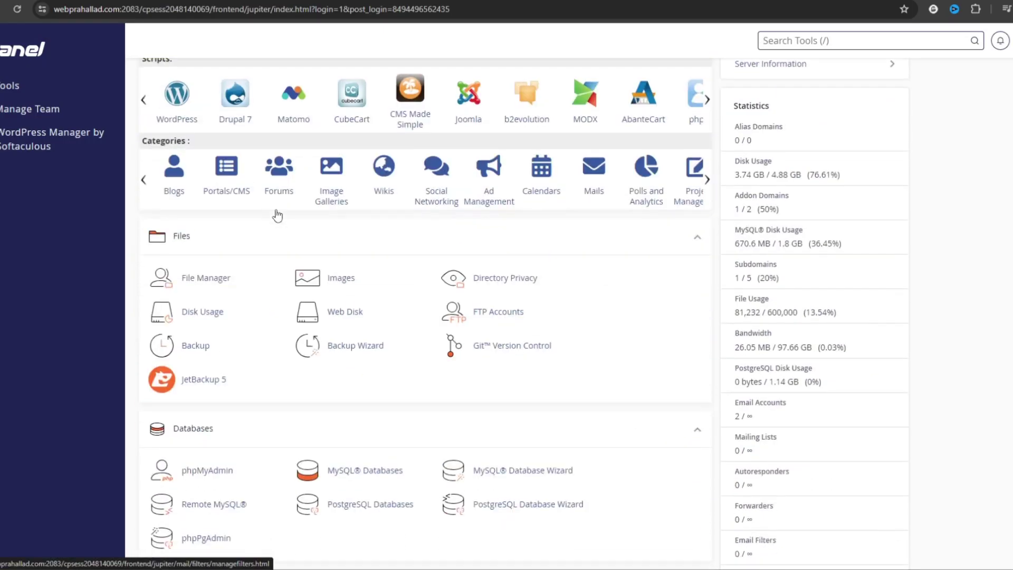
pyautogui.scroll(-3, 295, 219)
pyautogui.scroll(4, 320, 224)
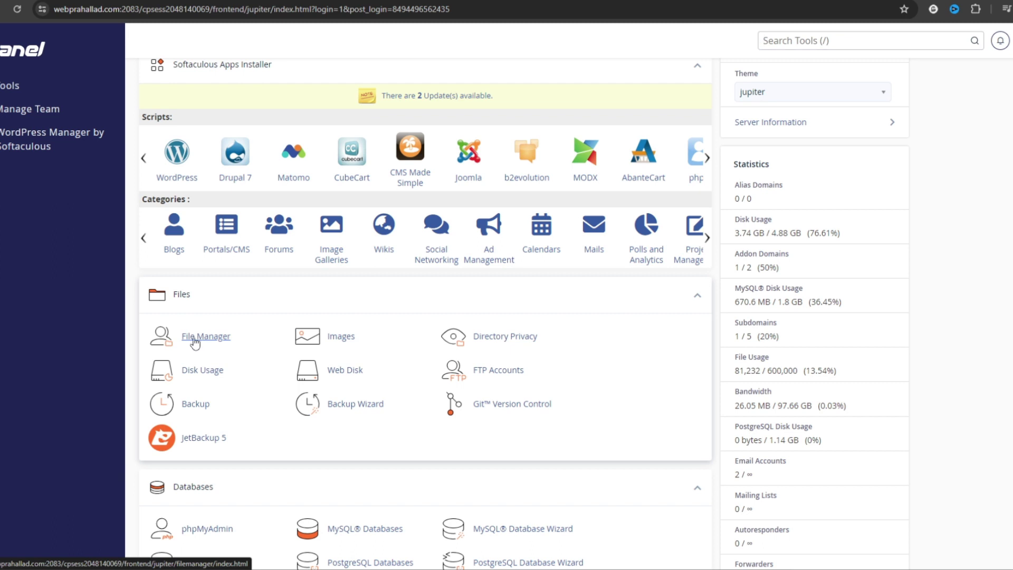
pyautogui.click(214, 341)
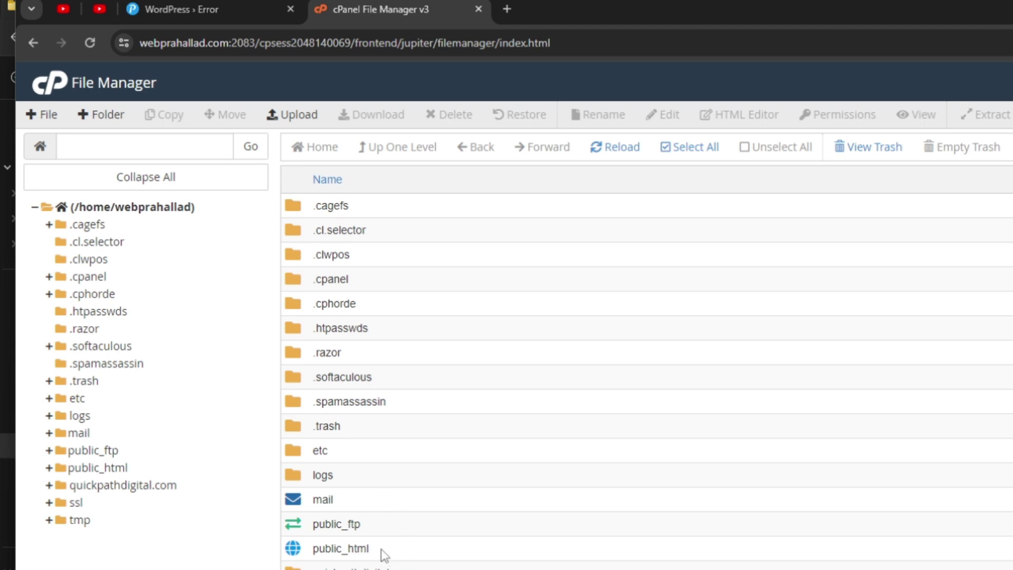
# Navigate into public_html, then wptest, then wp-content.
pyautogui.doubleClick(406, 554)
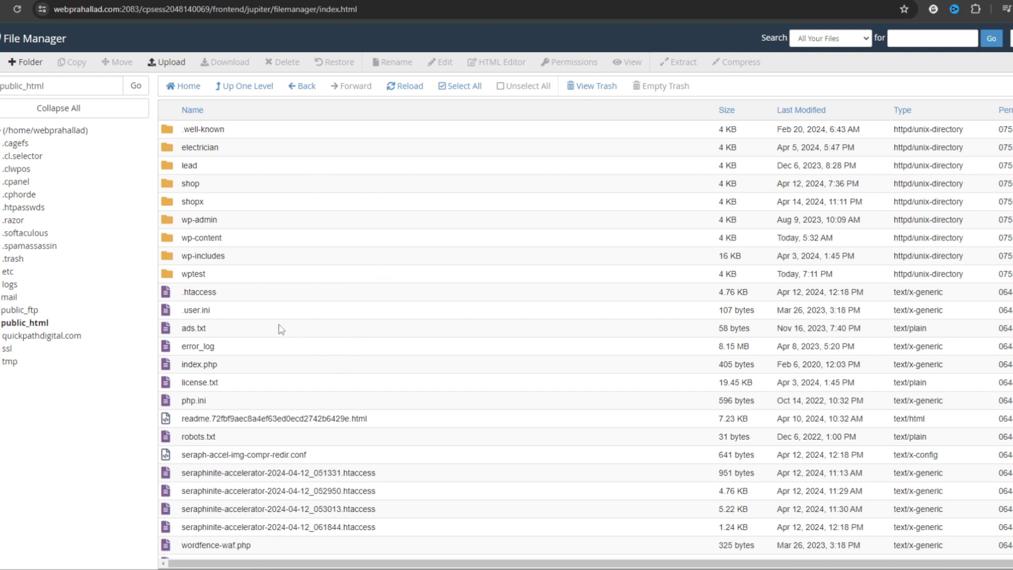
pyautogui.doubleClick(223, 277)
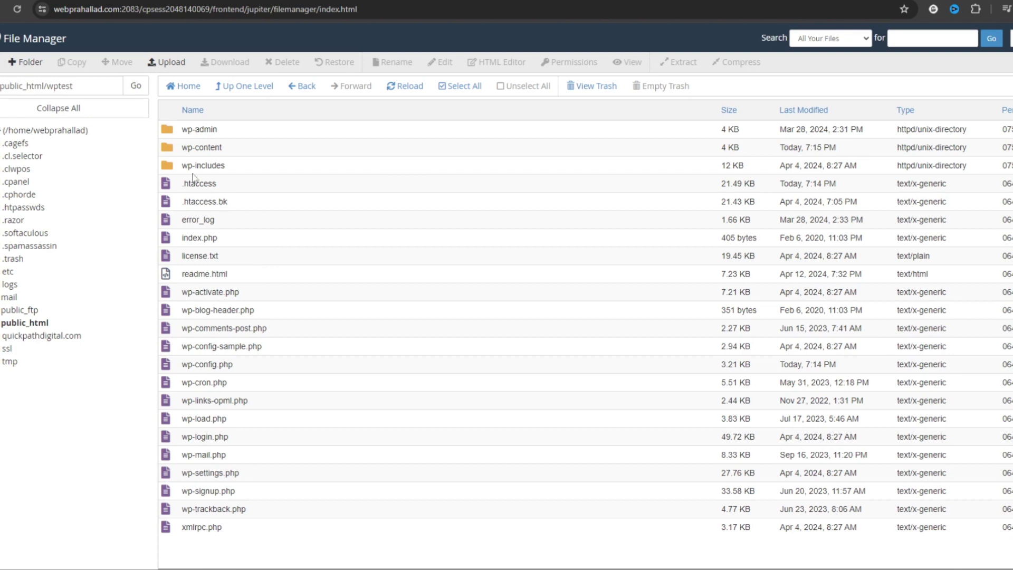
pyautogui.click(230, 154)
pyautogui.doubleClick(232, 154)
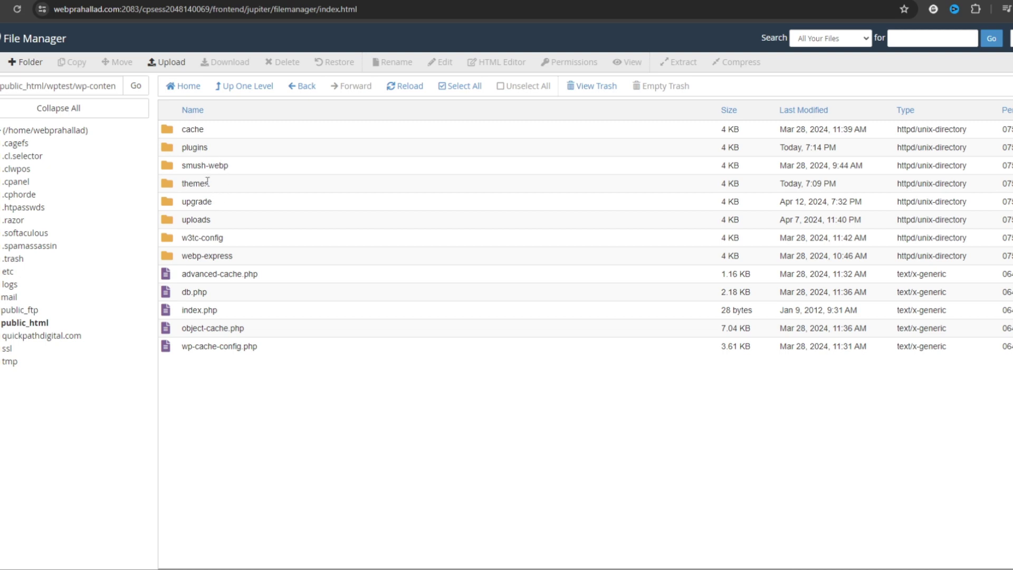
# Rename plugins to plugins.deactivate and reload the WordPress admin, which still errors.
pyautogui.click(211, 150)
pyautogui.rightClick(210, 150)
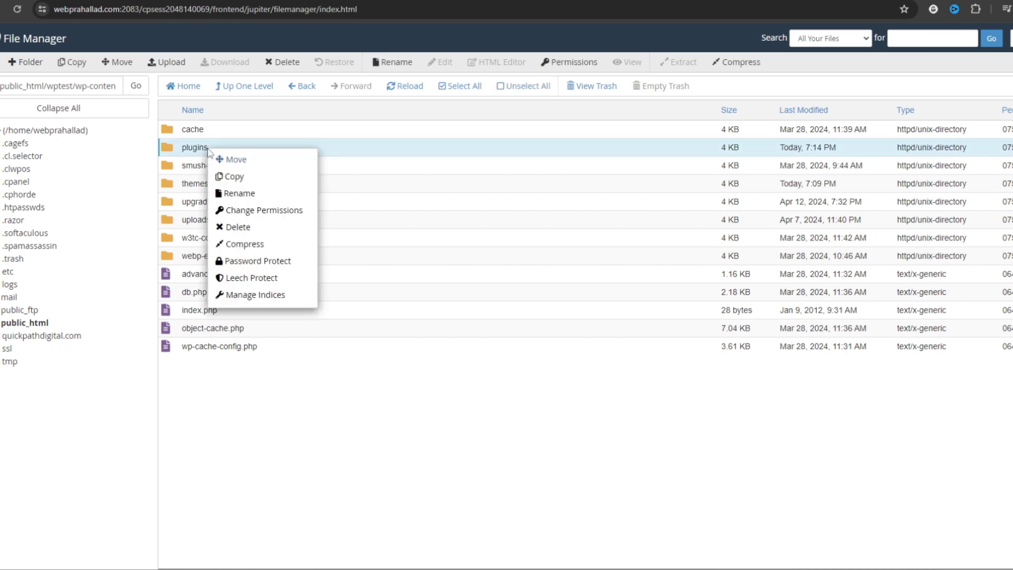
pyautogui.click(248, 193)
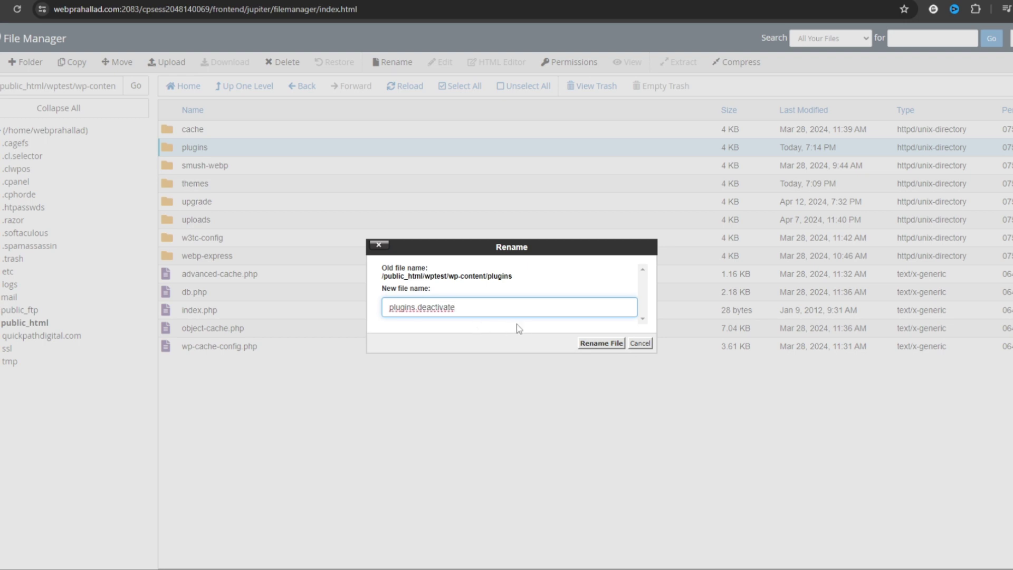
pyautogui.click(591, 346)
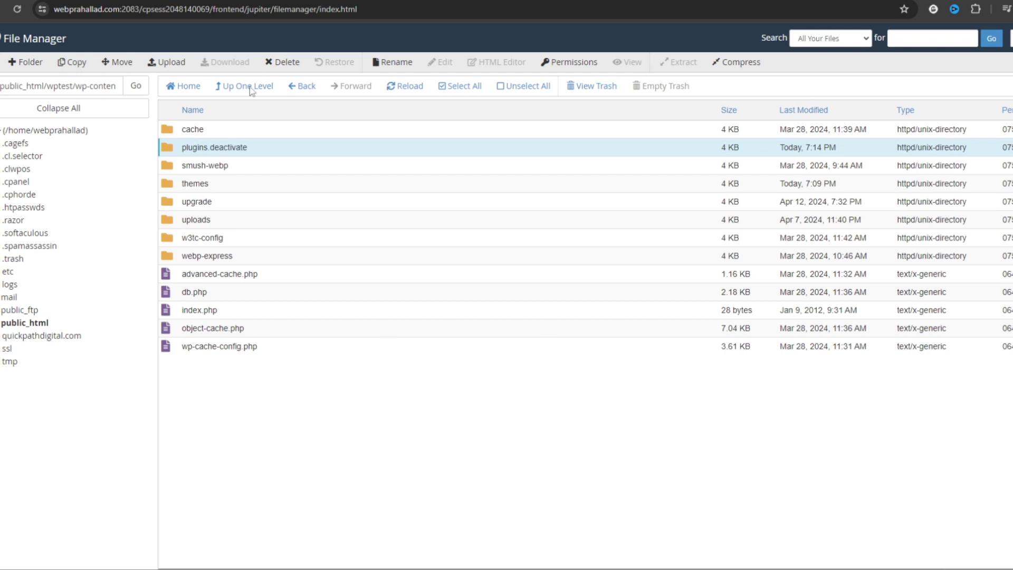
pyautogui.hotkey('ctrl', 'Tab')
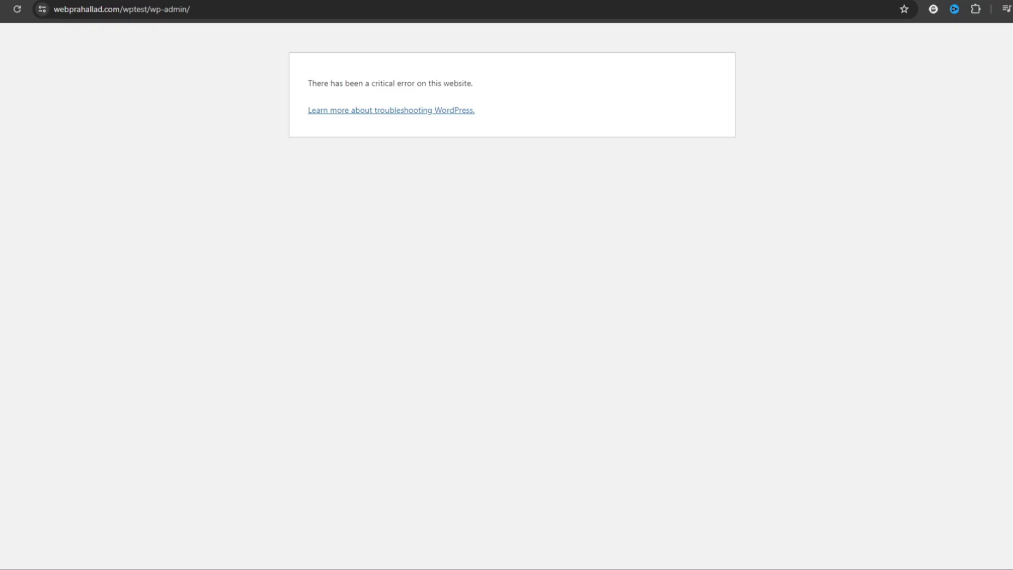
pyautogui.click(18, 10)
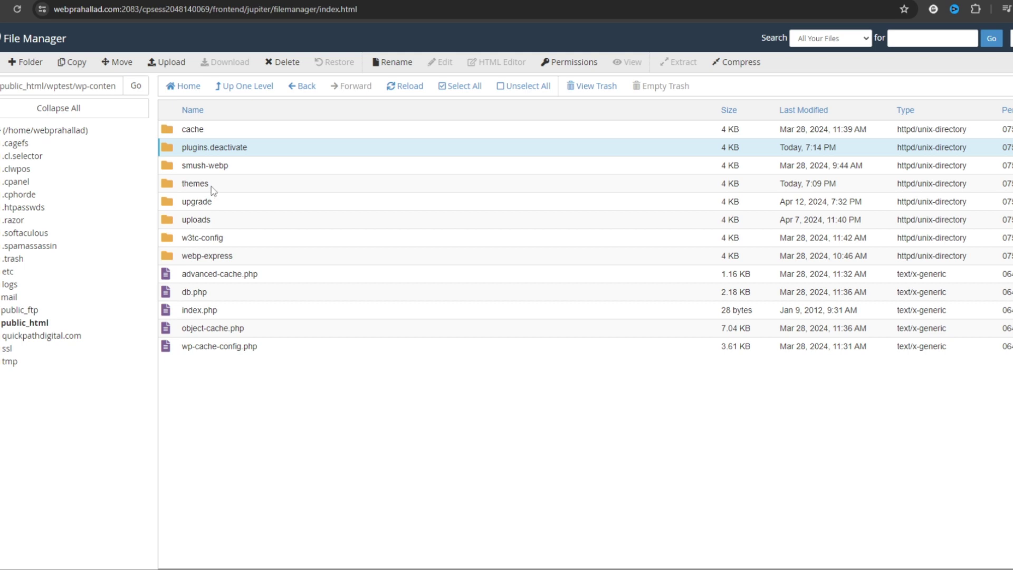
# Rename themes to themes-old, then reload the WordPress admin, still showing the critical error.
pyautogui.rightClick(213, 190)
pyautogui.click(250, 232)
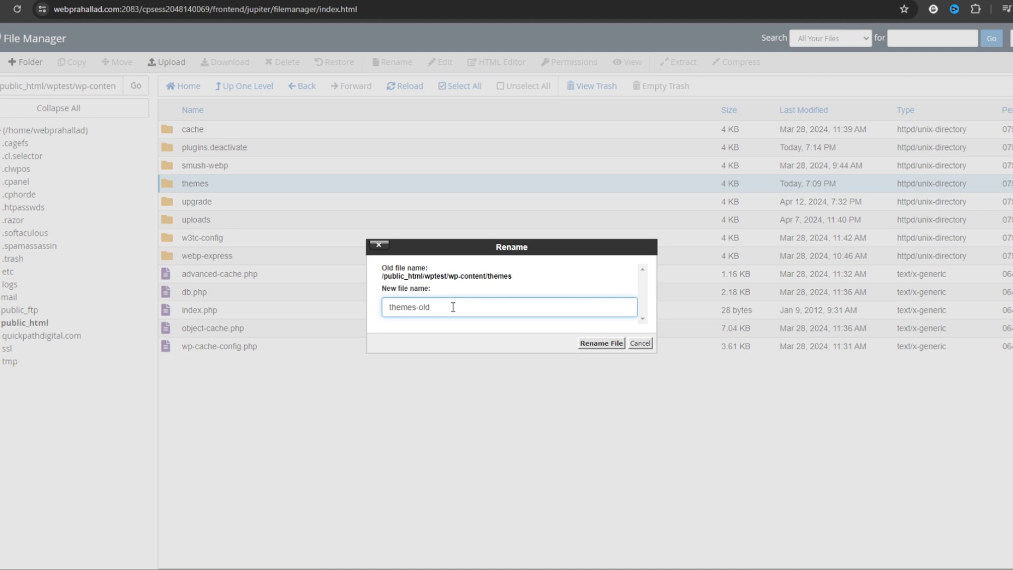
pyautogui.write('-old')
pyautogui.click(602, 343)
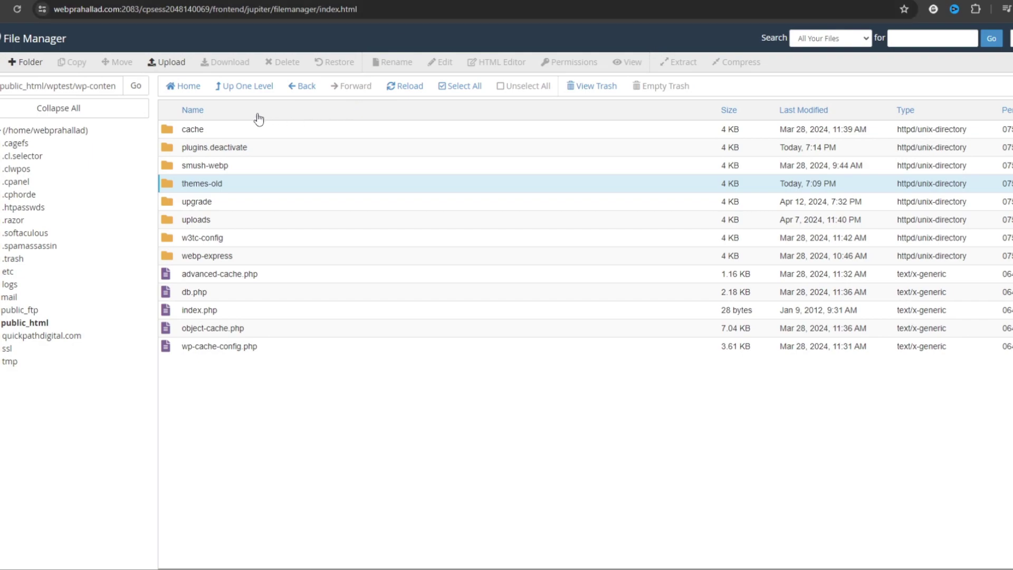
pyautogui.hotkey('ctrl', 'Tab')
pyautogui.click(17, 9)
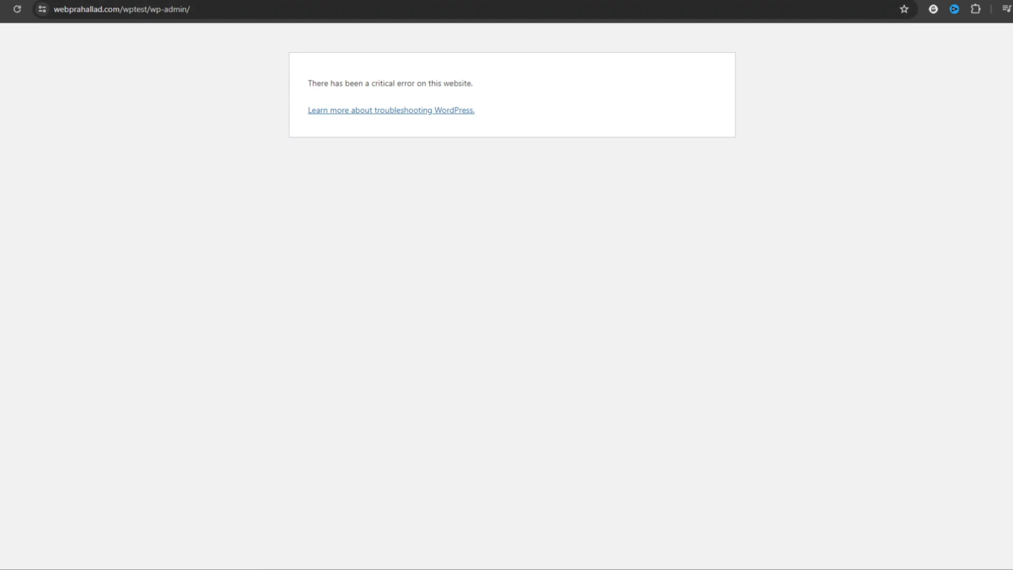
pyautogui.hotkey('ctrl', 'shift', 'Tab')
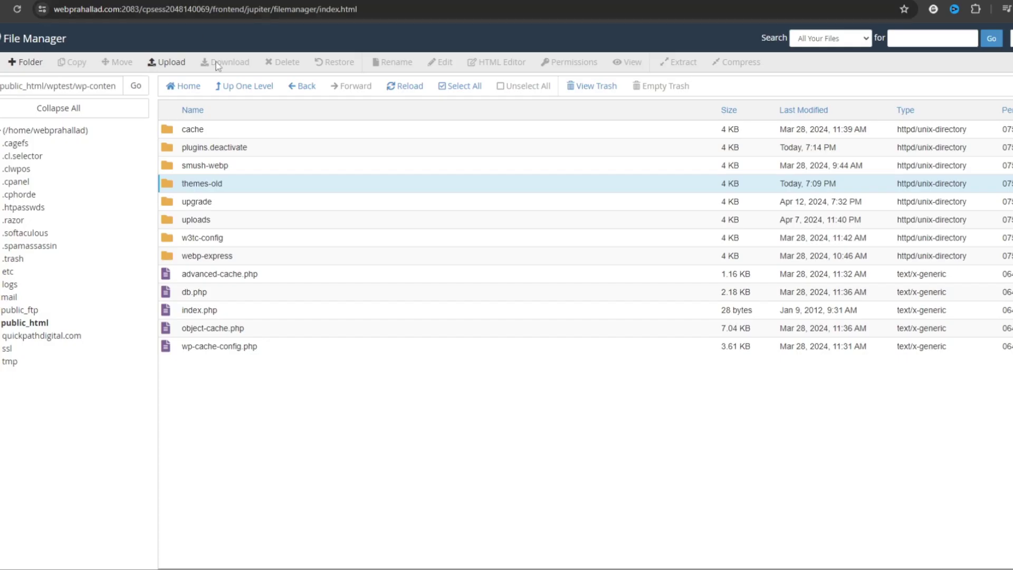
# Trash the cache folder from wp-content and recheck the WordPress admin.
pyautogui.rightClick(210, 132)
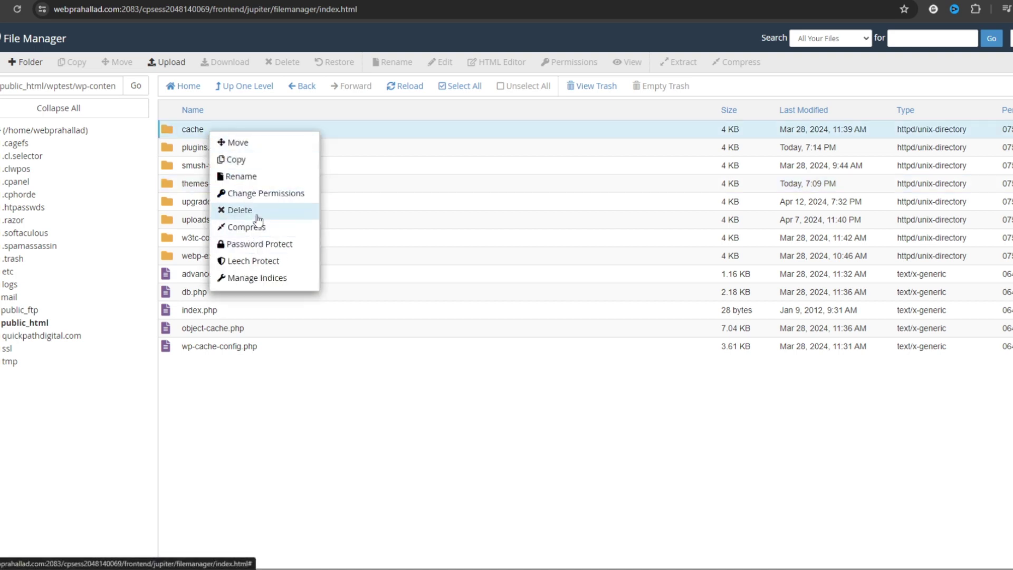
pyautogui.click(255, 212)
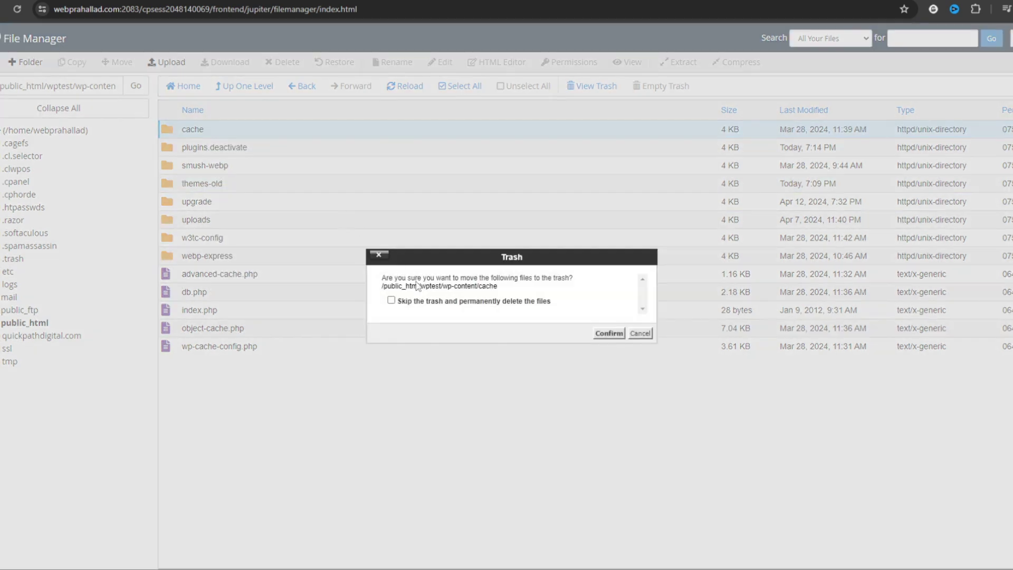
pyautogui.click(607, 337)
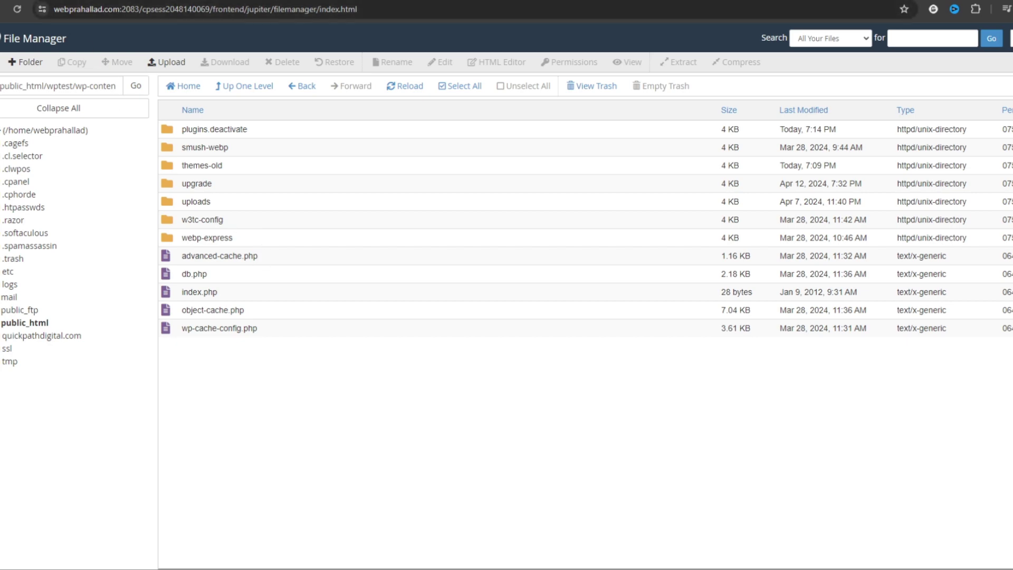
pyautogui.hotkey('ctrl', 'Tab')
pyautogui.click(17, 10)
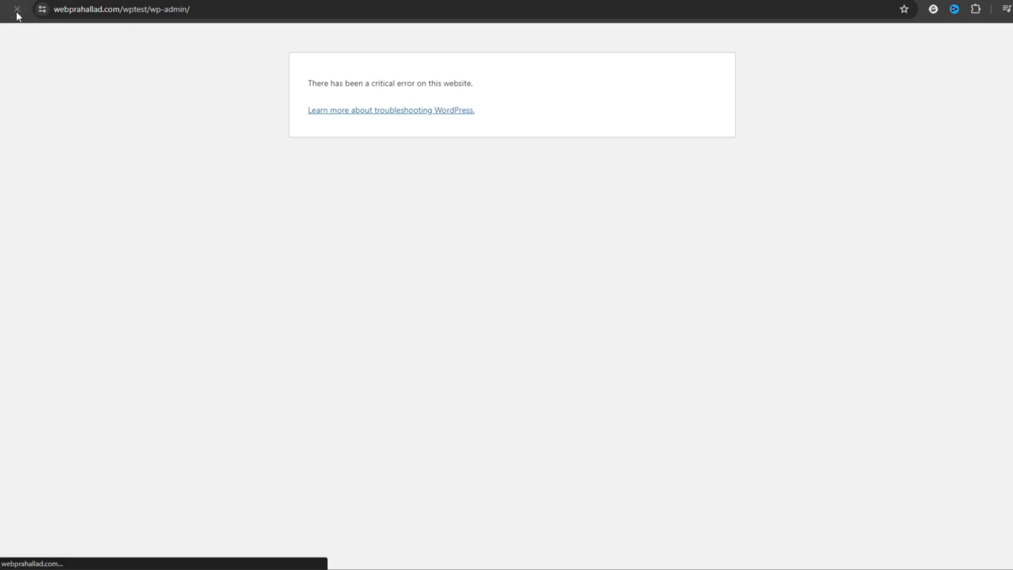
pyautogui.hotkey('ctrl', 'Tab')
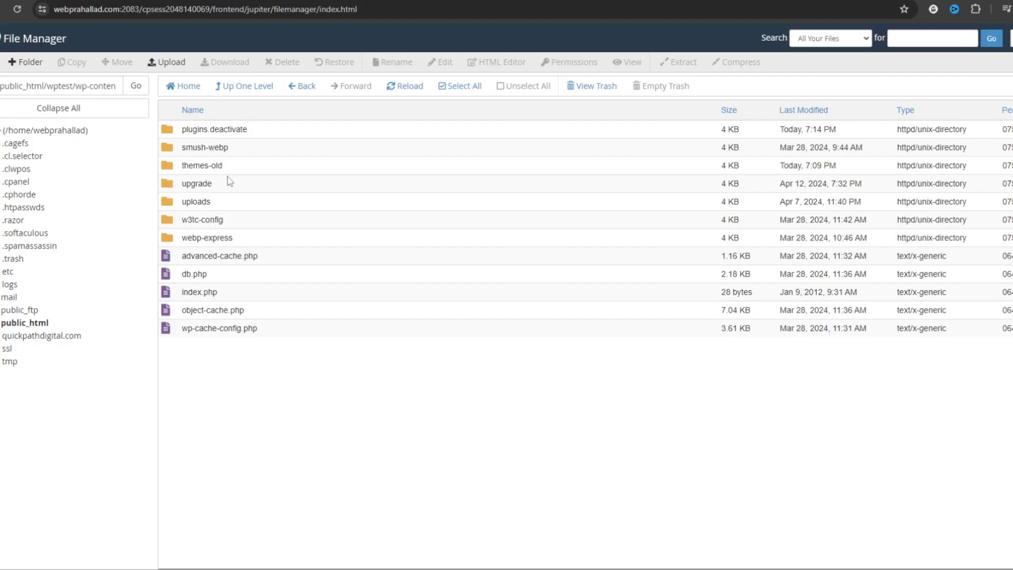
# Rename plugins.deactivate to plugins-old and reload the WordPress admin.
pyautogui.doubleClick(221, 164)
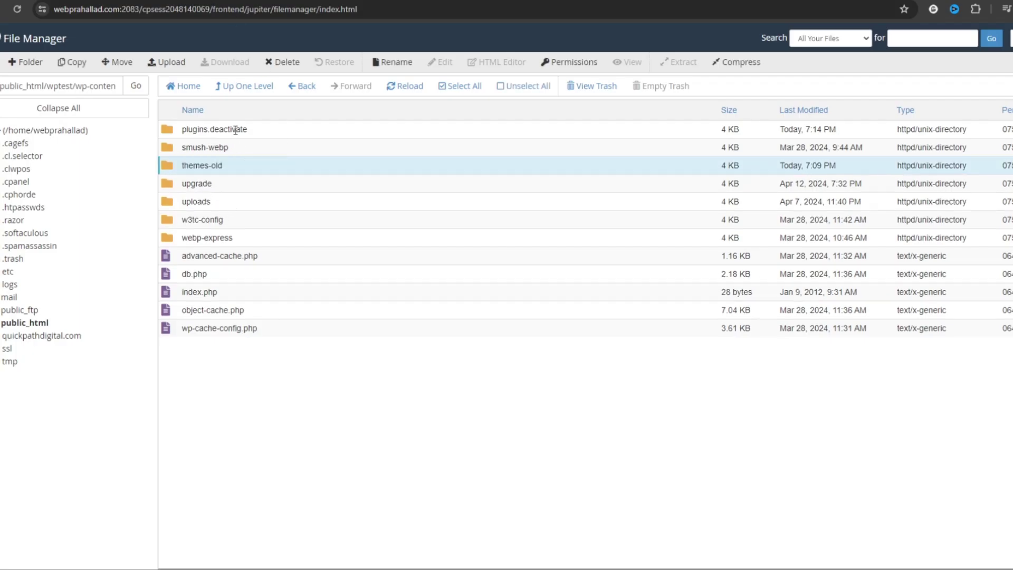
pyautogui.doubleClick(215, 129)
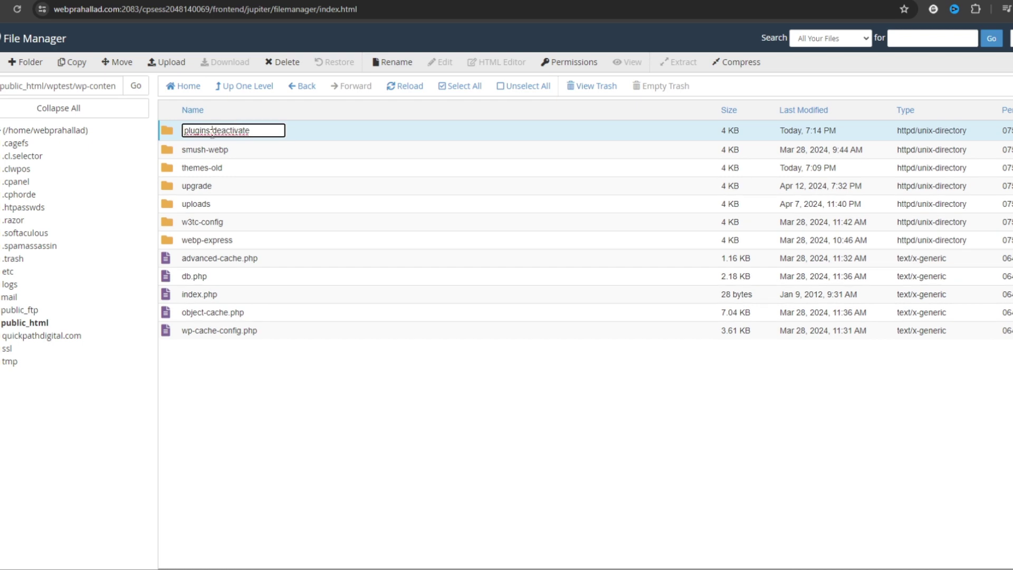
pyautogui.moveTo(213, 130); pyautogui.dragTo(266, 132)
pyautogui.write('-old')
pyautogui.press('Return')
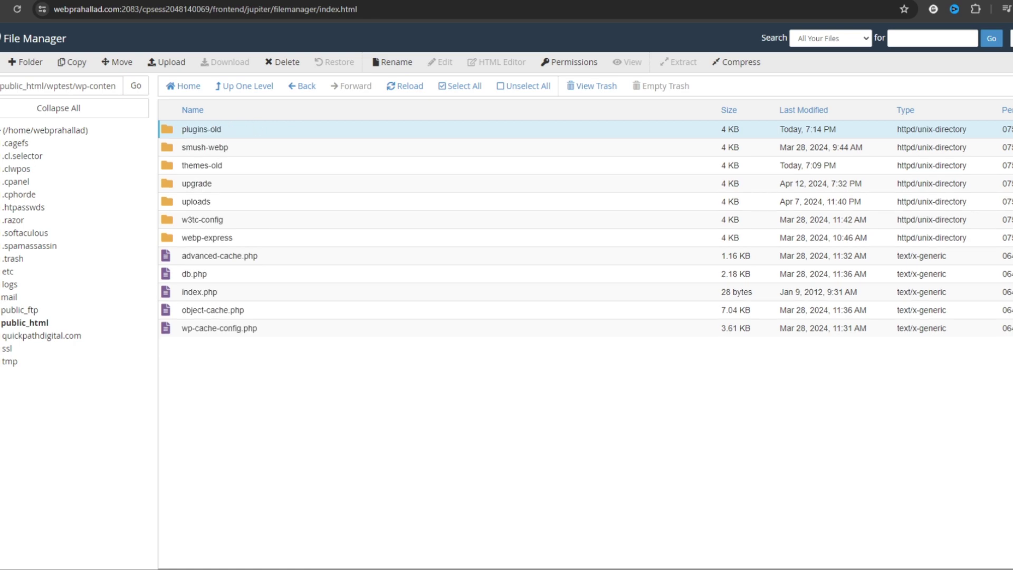
pyautogui.hotkey('ctrl', 'Tab')
pyautogui.click(17, 10)
# View advanced-cache.php's Change Permissions dialog and close it without changes.
pyautogui.rightClick(233, 259)
pyautogui.click(290, 373)
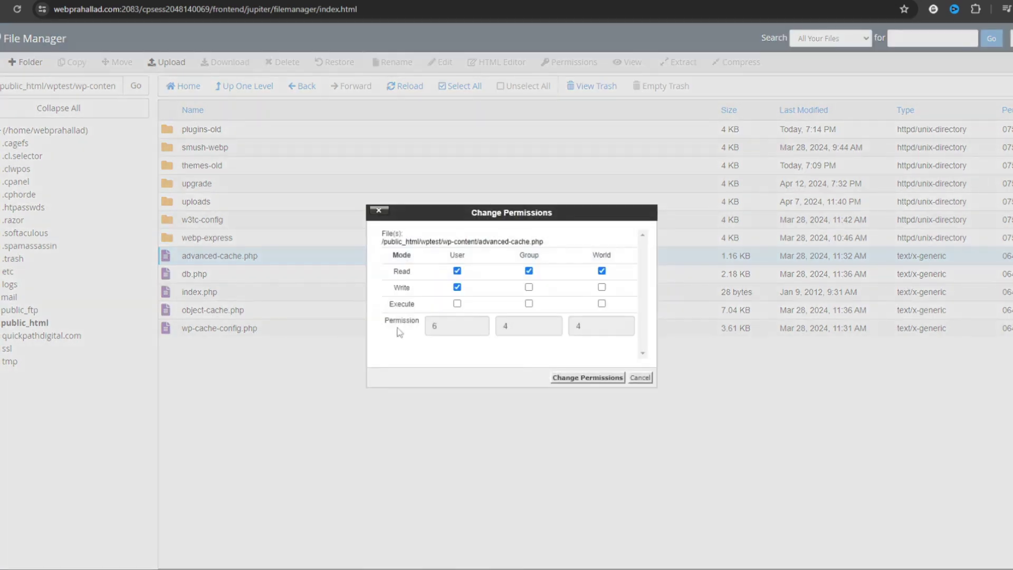
pyautogui.click(640, 377)
# Trash advanced-cache.php and the w3tc-config folder from wp-content.
pyautogui.rightClick(205, 259)
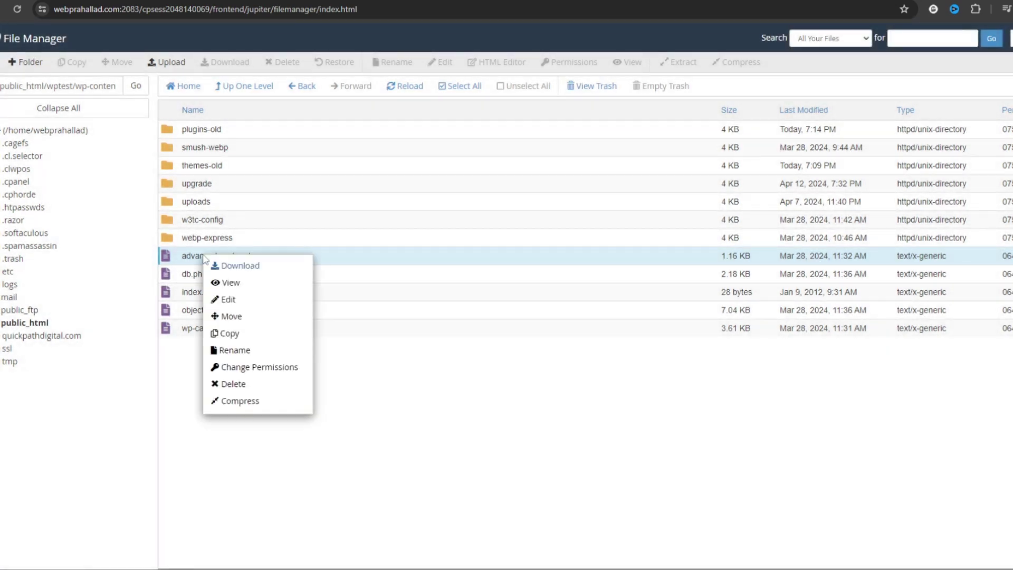
pyautogui.click(243, 384)
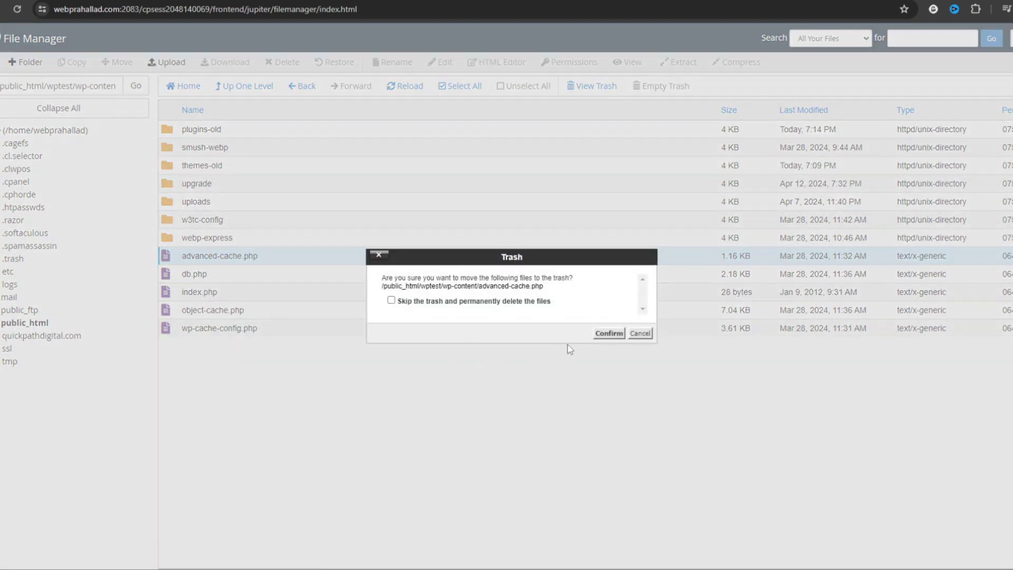
pyautogui.click(608, 334)
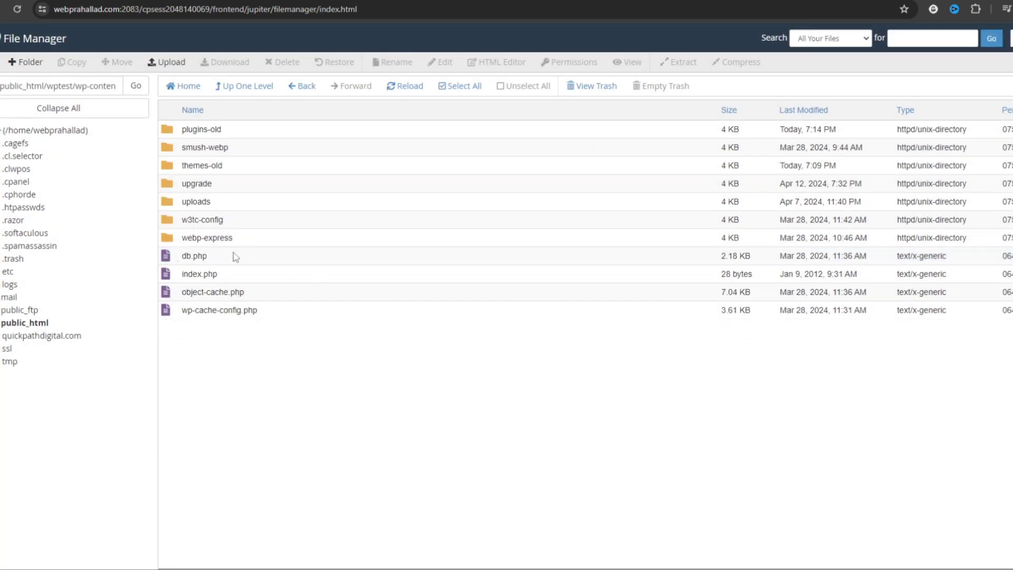
pyautogui.rightClick(215, 222)
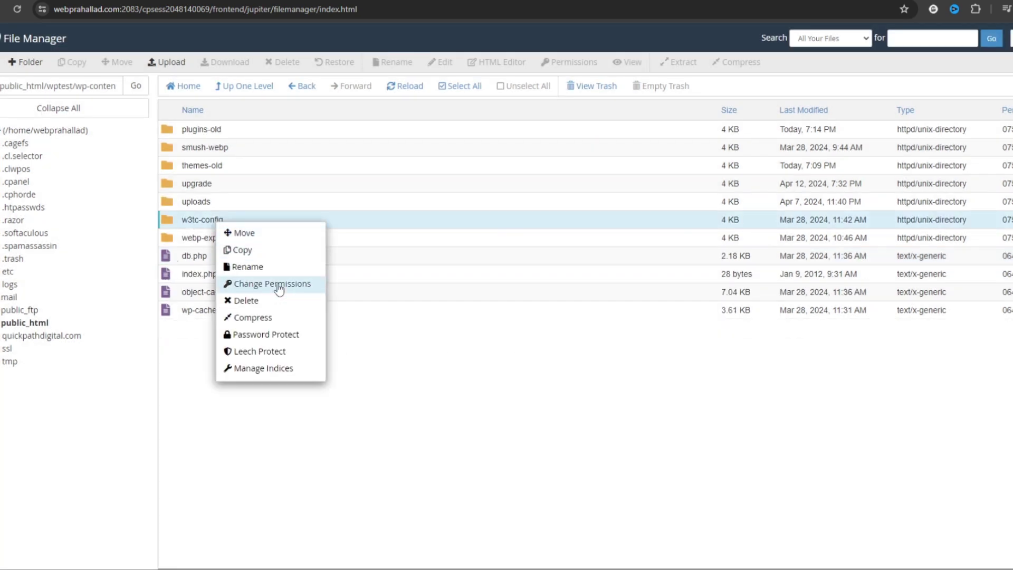
pyautogui.click(268, 306)
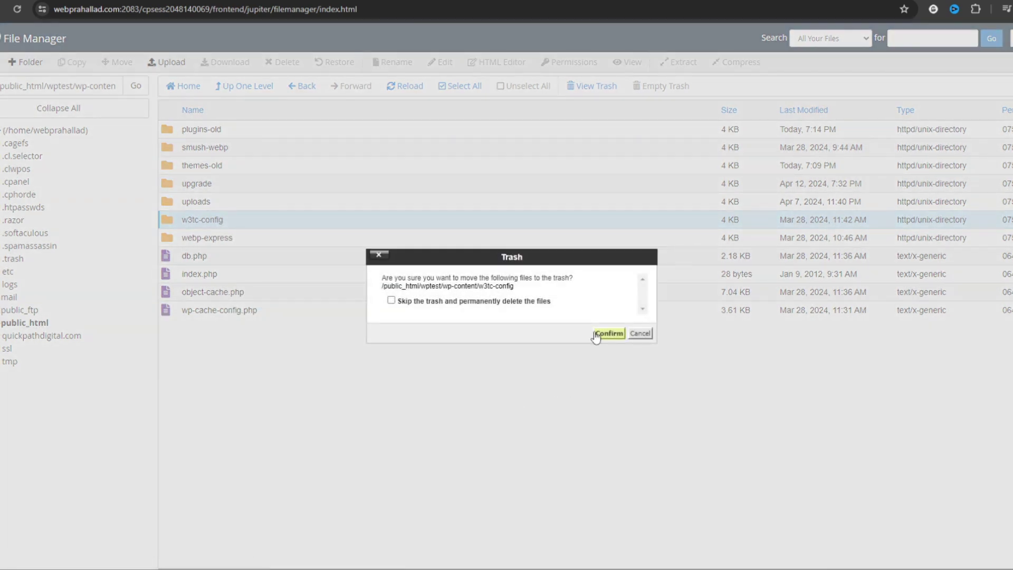
pyautogui.click(604, 337)
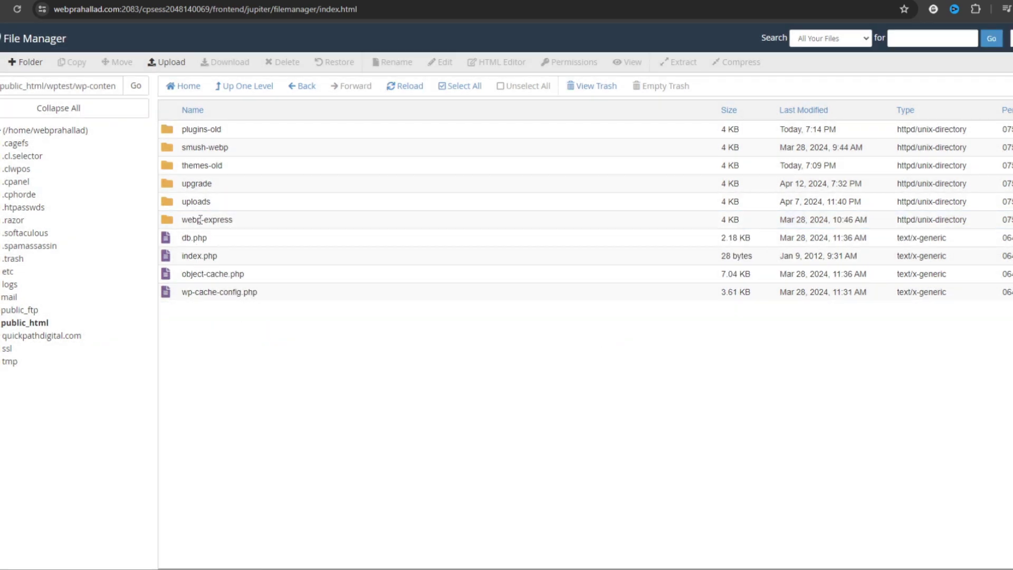
# Trash object-cache.php and reload the WordPress admin, which still errors.
pyautogui.rightClick(230, 275)
pyautogui.click(250, 403)
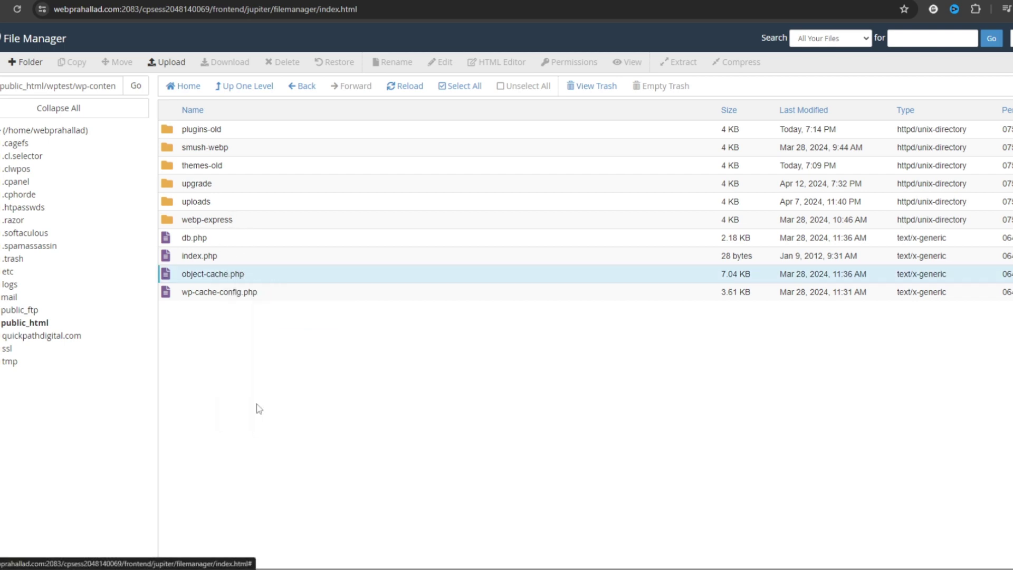
pyautogui.click(609, 334)
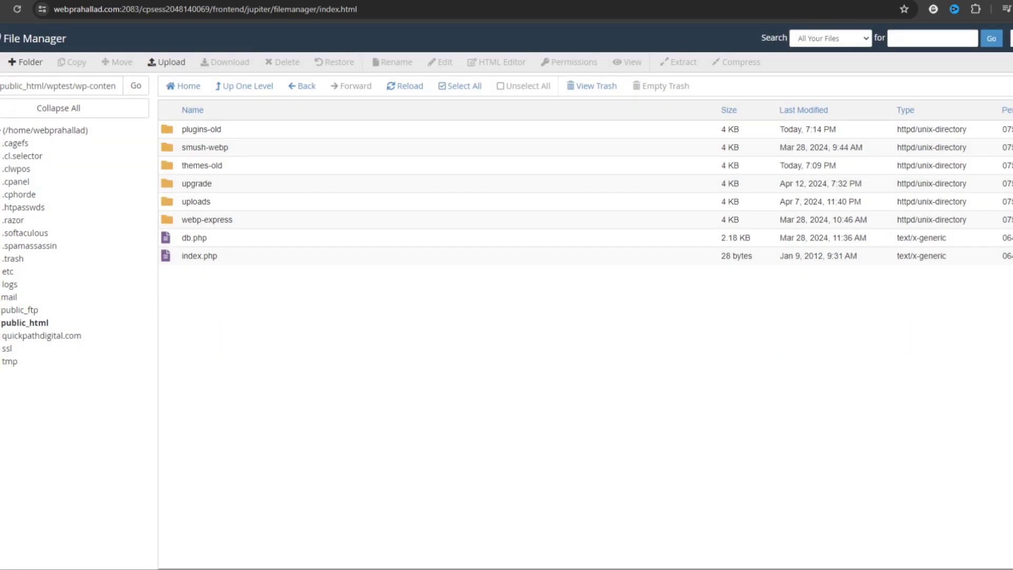
pyautogui.hotkey('ctrl', 'Tab')
pyautogui.click(17, 9)
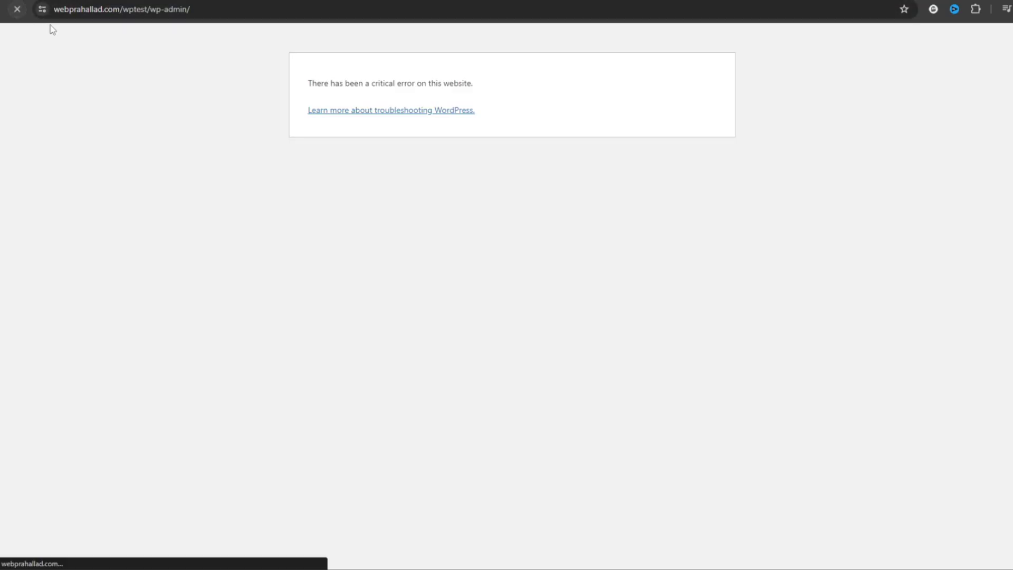
# Reload the WordPress error page once more, then return to the wp-content listing.
pyautogui.hotkey('ctrl', 'Tab')
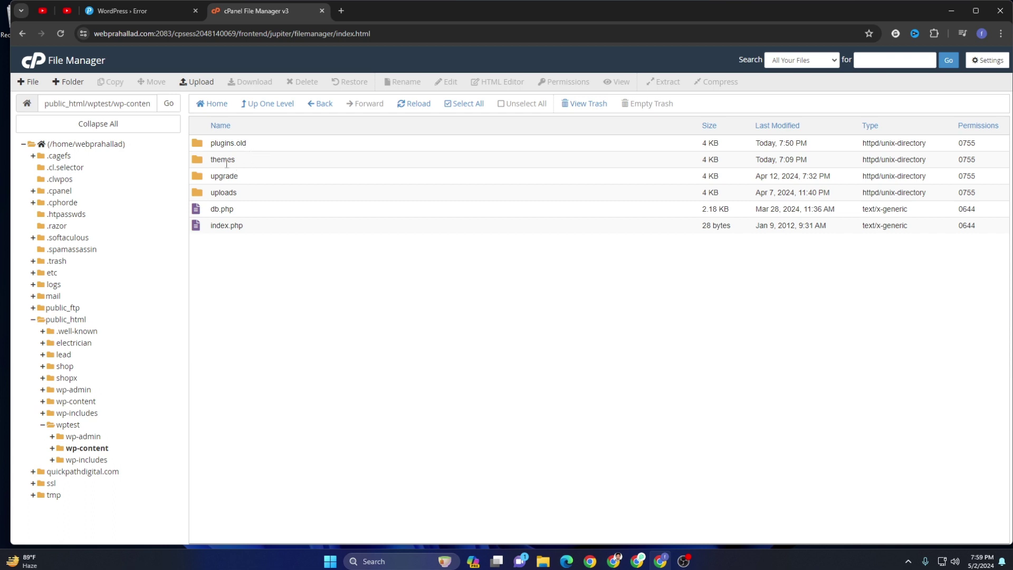
pyautogui.hotkey('ctrl', 'shift', 'Tab')
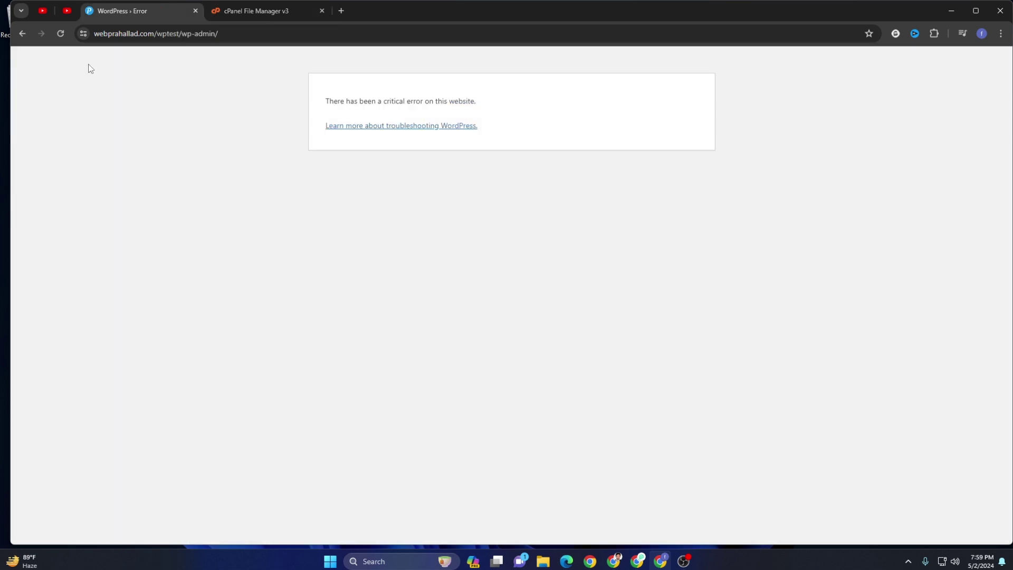
pyautogui.click(61, 34)
pyautogui.click(240, 9)
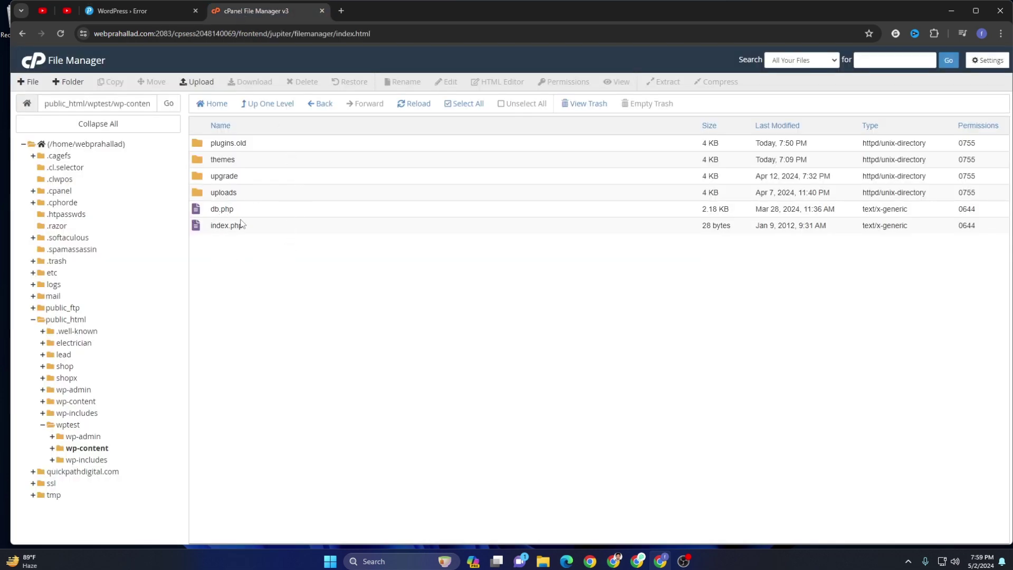
# Rename db.php to db.php-old and reload WordPress admin, which now loads the Dashboard.
pyautogui.click(221, 211)
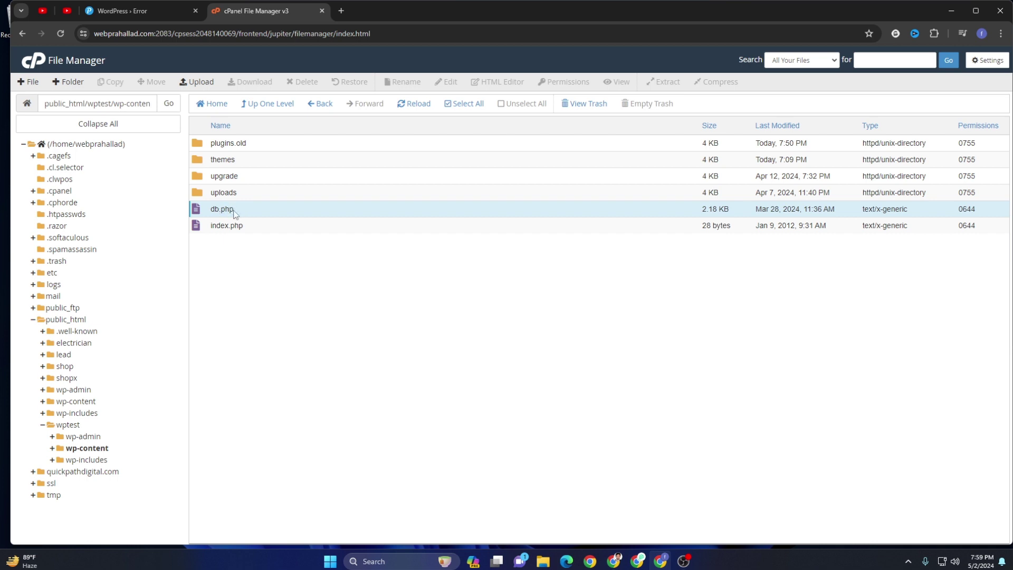
pyautogui.rightClick(235, 214)
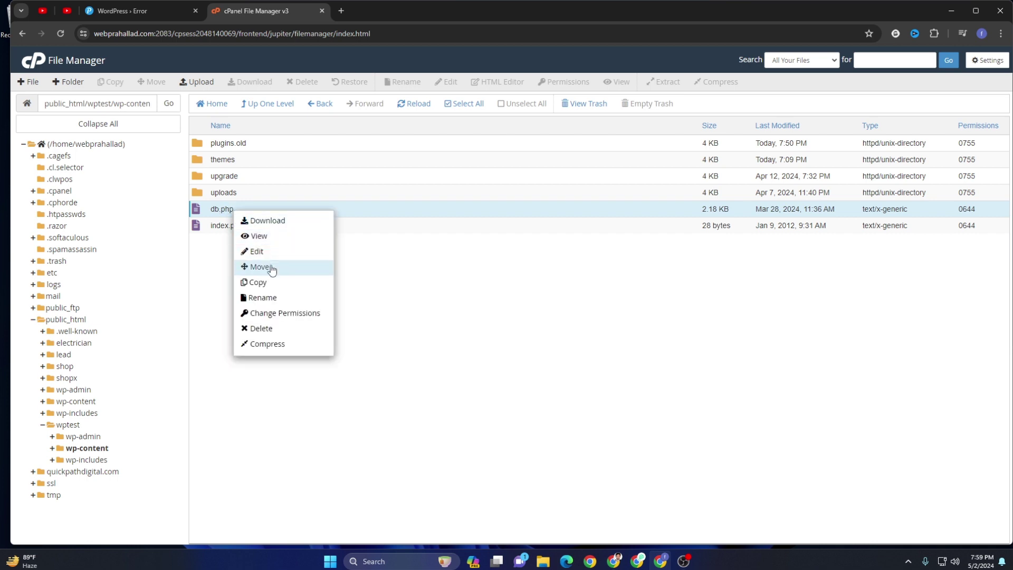
pyautogui.click(269, 298)
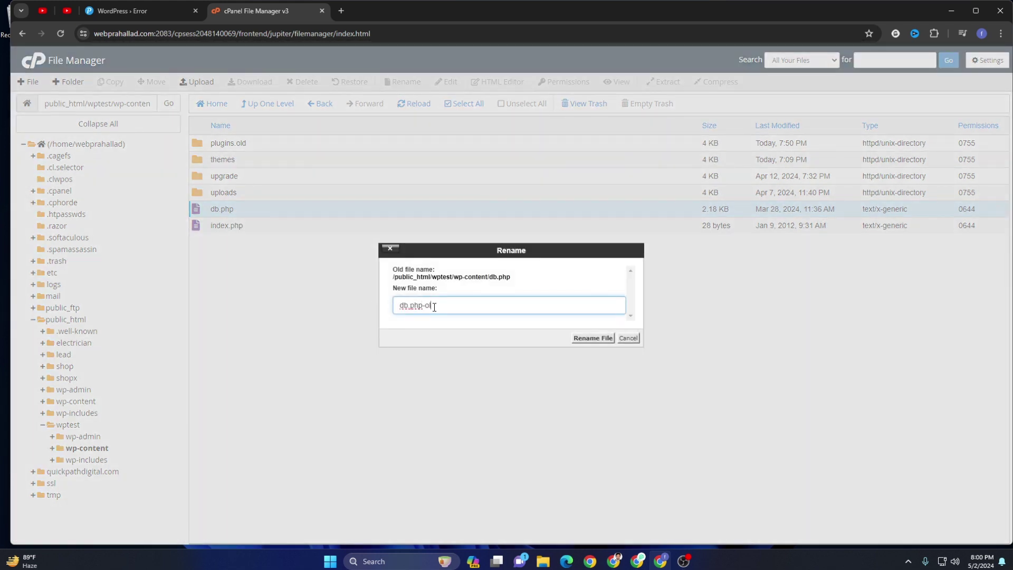
pyautogui.click(593, 337)
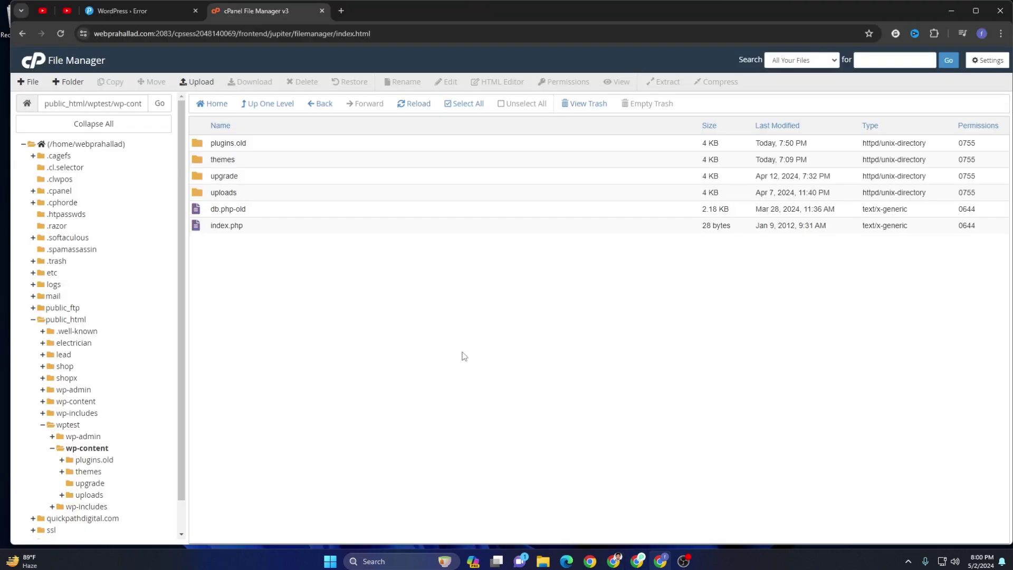
pyautogui.click(164, 11)
pyautogui.click(59, 35)
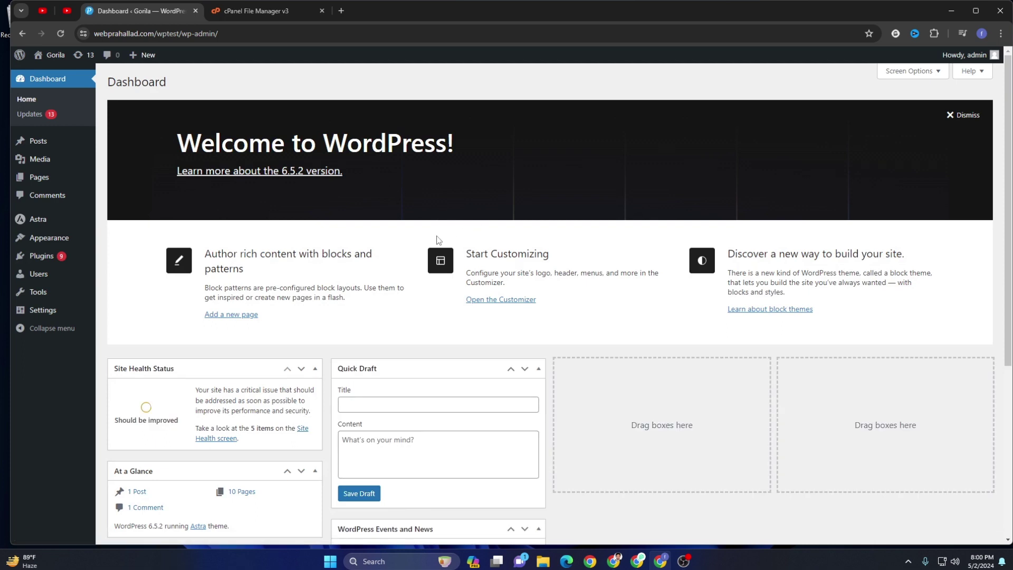
# Open the site homepage via Visit Site in a new tab, then return to File Manager.
pyautogui.rightClick(46, 77)
pyautogui.click(79, 83)
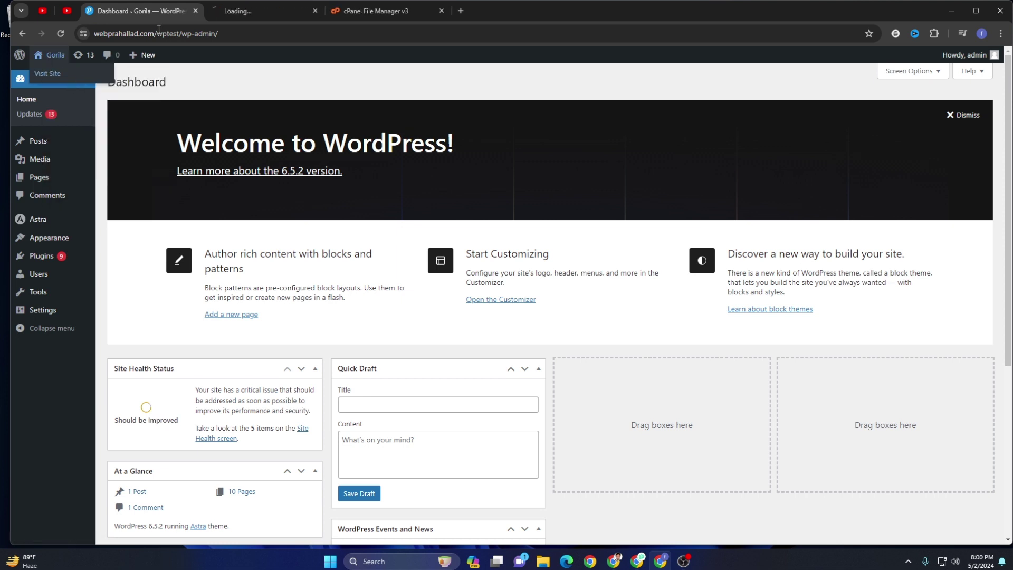
pyautogui.click(228, 11)
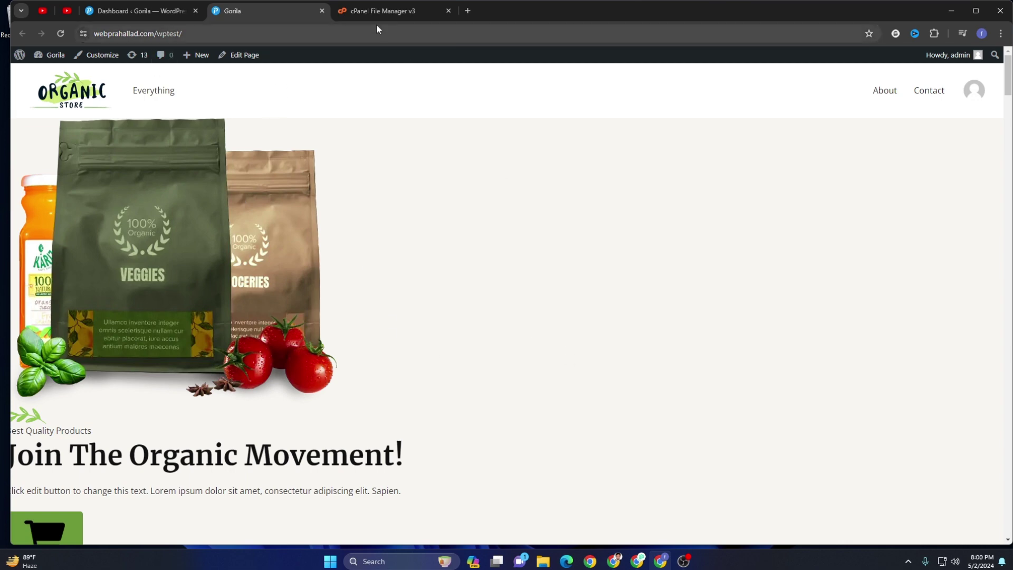
pyautogui.click(365, 11)
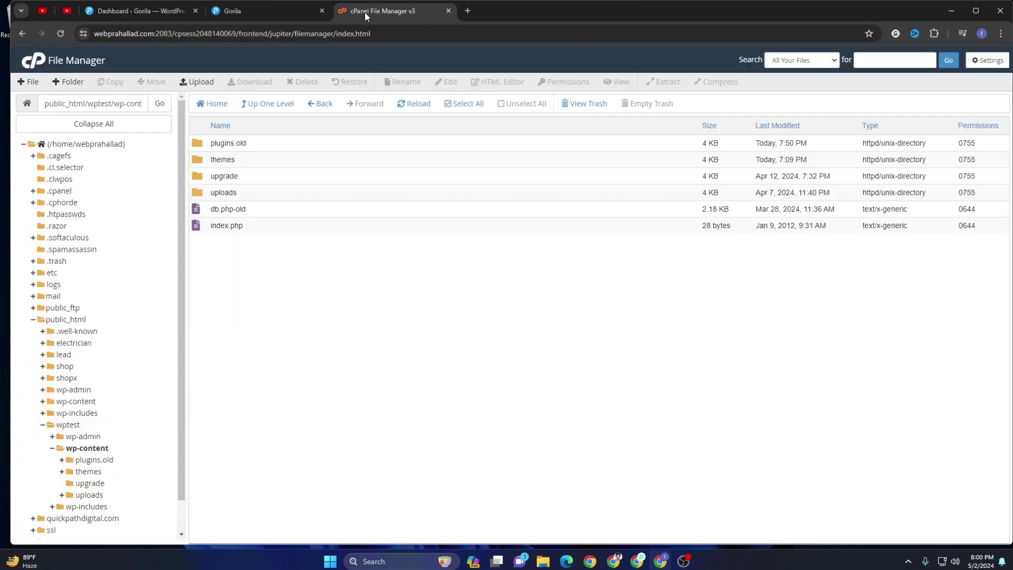
# Open the plugins.old folder to inspect its plugin folders, then return to wp-content.
pyautogui.click(242, 145)
pyautogui.doubleClick(237, 144)
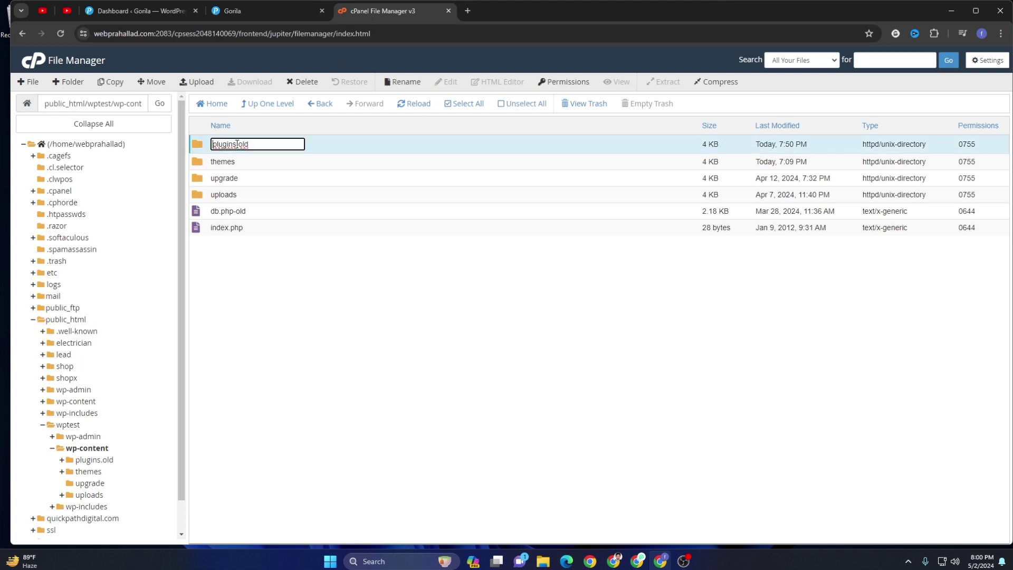
pyautogui.doubleClick(324, 144)
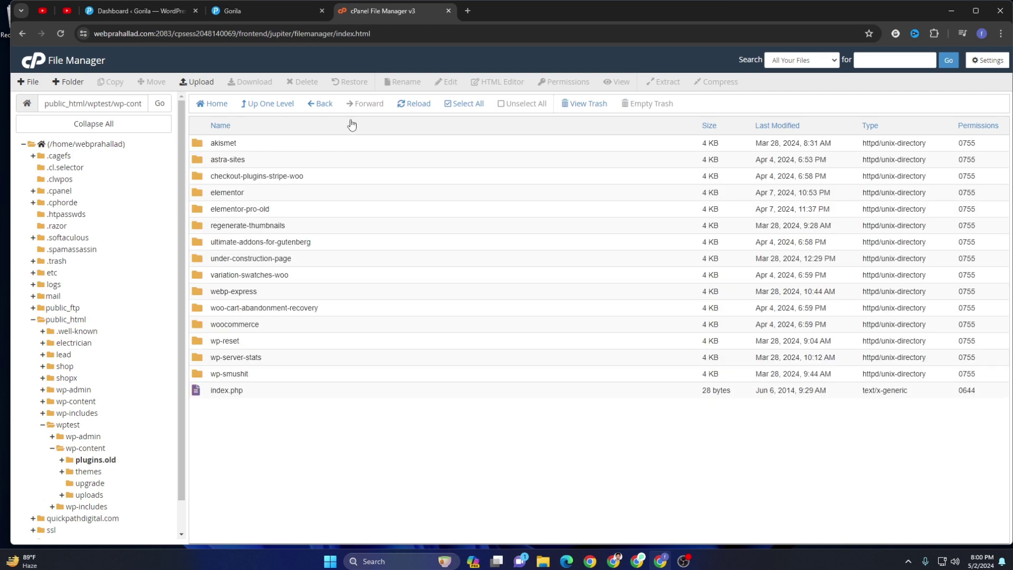
pyautogui.click(325, 104)
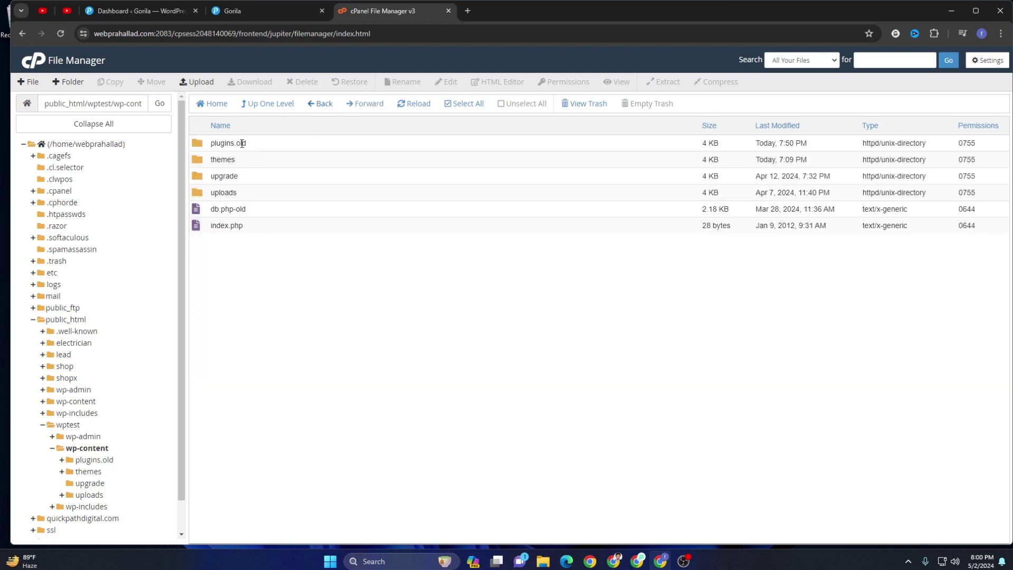
# Rename the plugins.old folder back to plugins.
pyautogui.rightClick(240, 143)
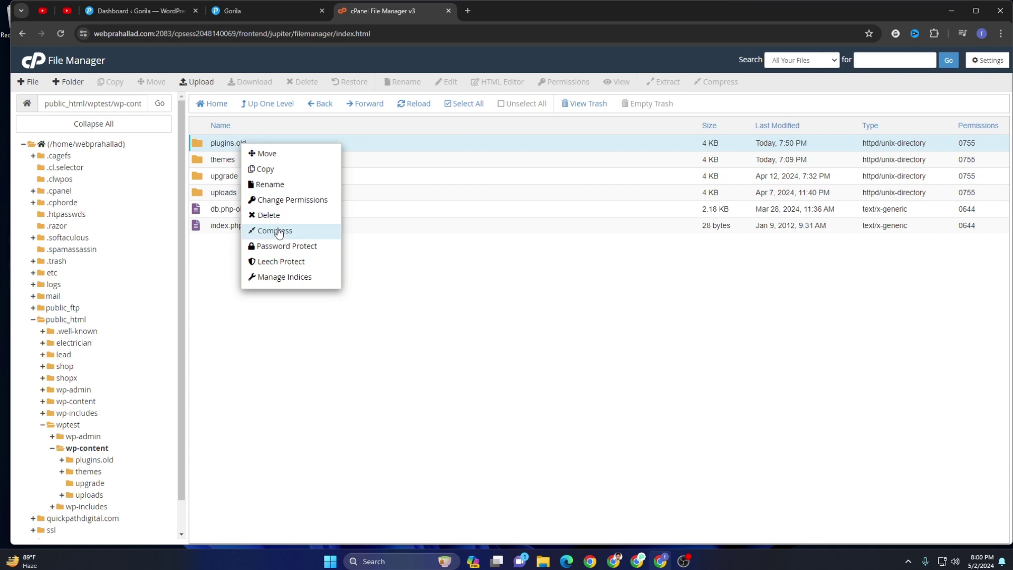
pyautogui.click(280, 184)
pyautogui.doubleClick(438, 303)
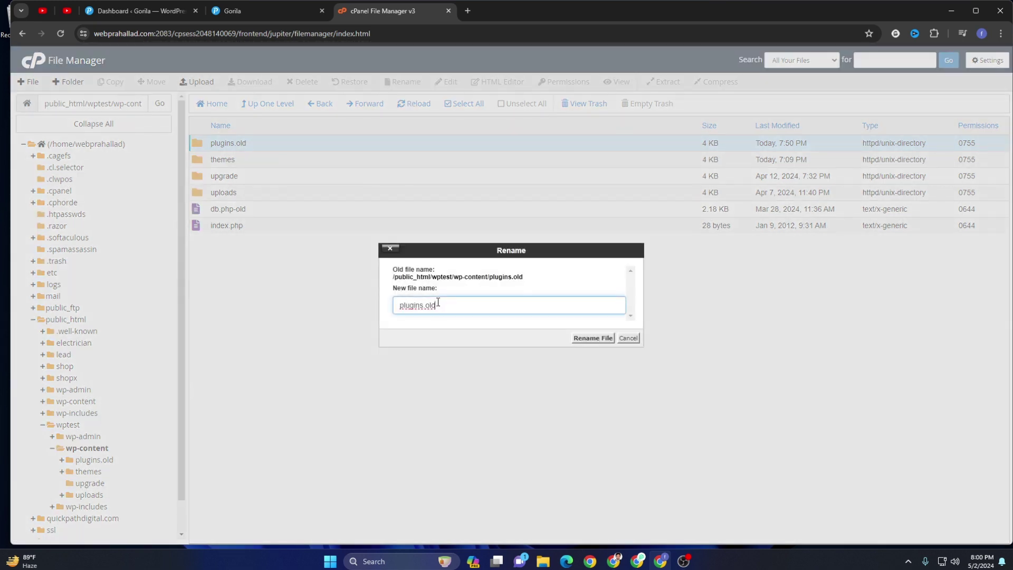
pyautogui.write('plugins.')
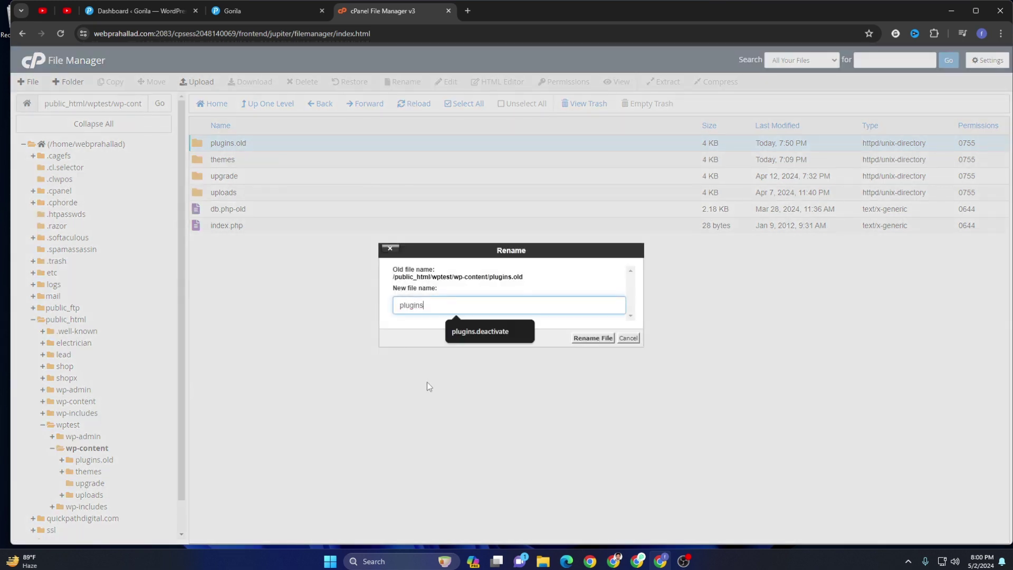
pyautogui.click(582, 341)
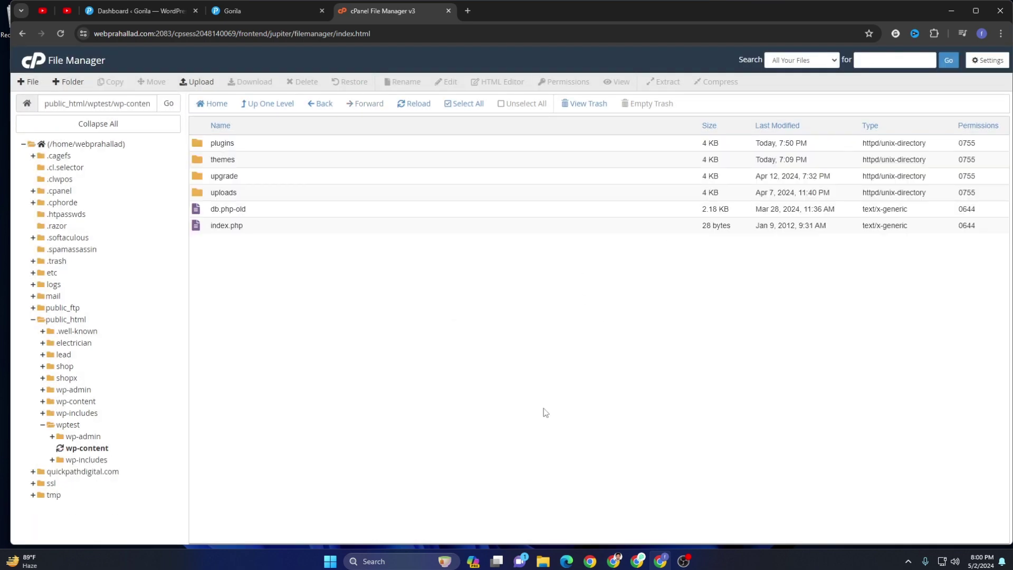
# Scroll through the Organic Store homepage to confirm it loads fully, then return to File Manager.
pyautogui.click(232, 11)
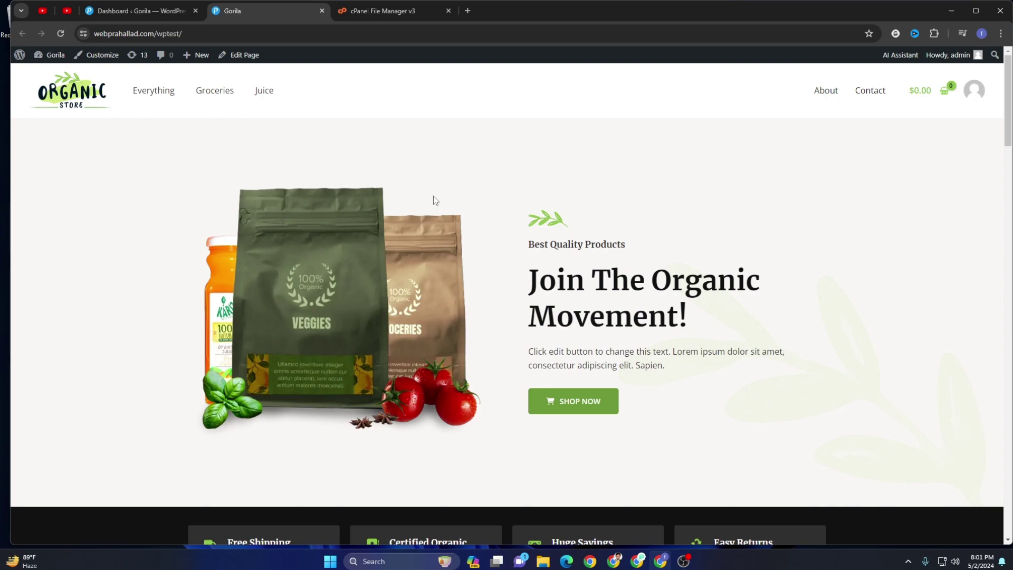
pyautogui.scroll(-10, 463, 263)
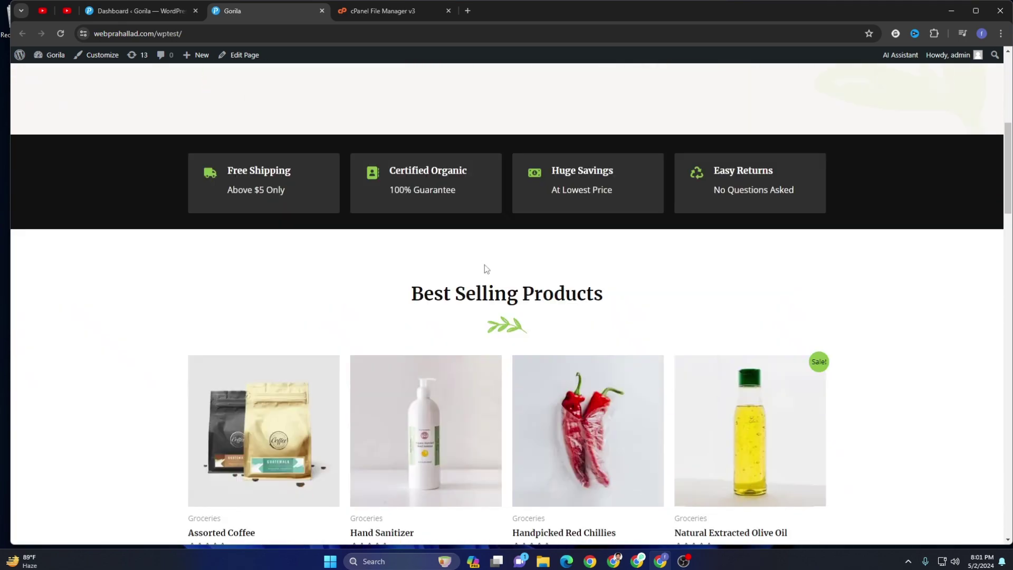
pyautogui.scroll(-10, 466, 364)
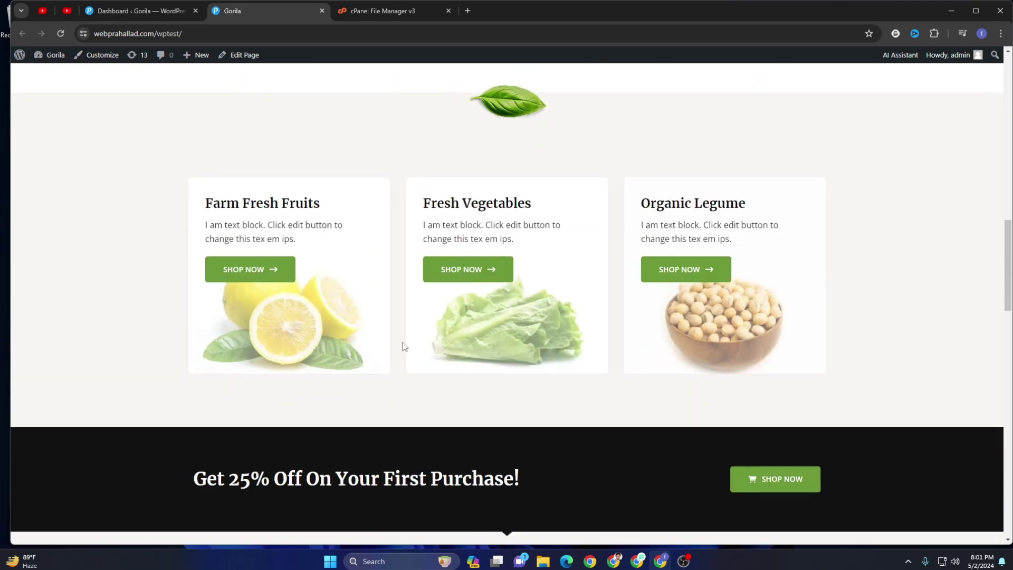
pyautogui.scroll(13, 427, 341)
pyautogui.hotkey('ctrl', 'Tab')
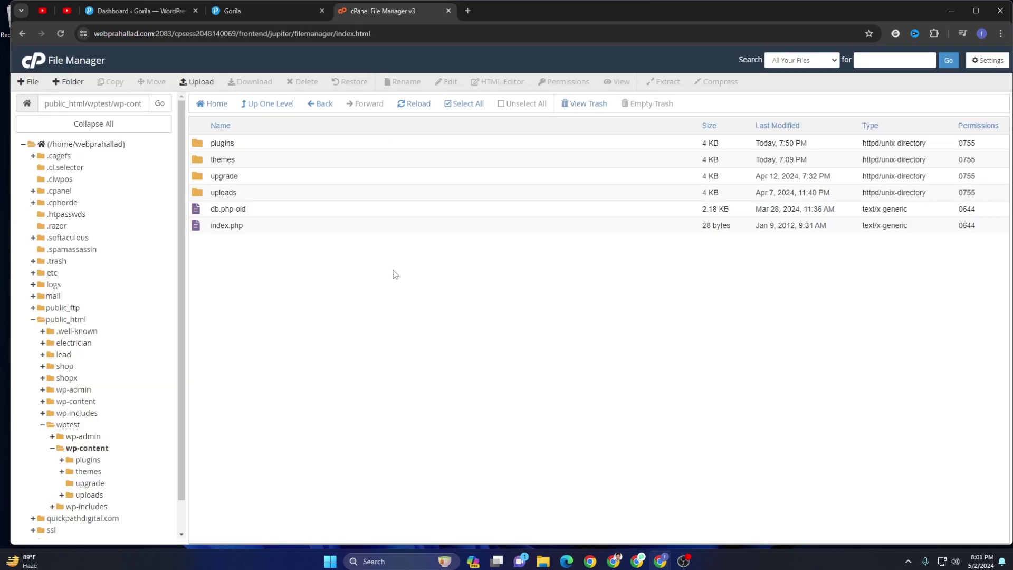